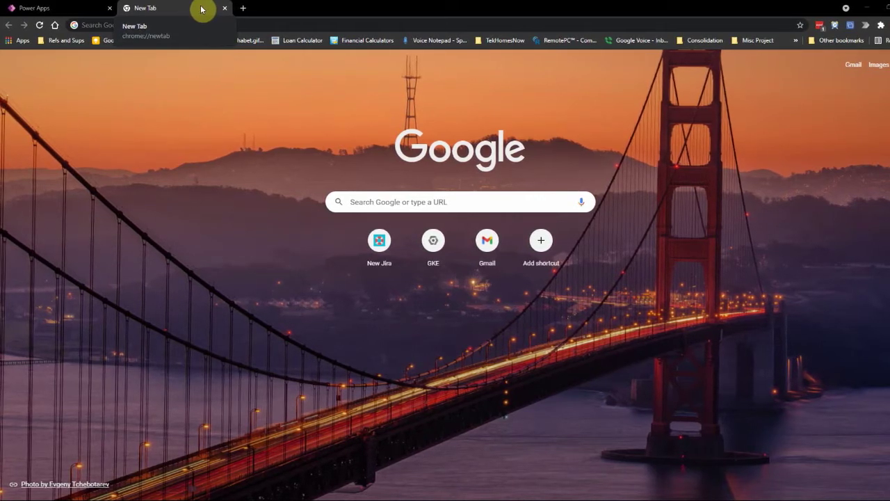
click(73, 7)
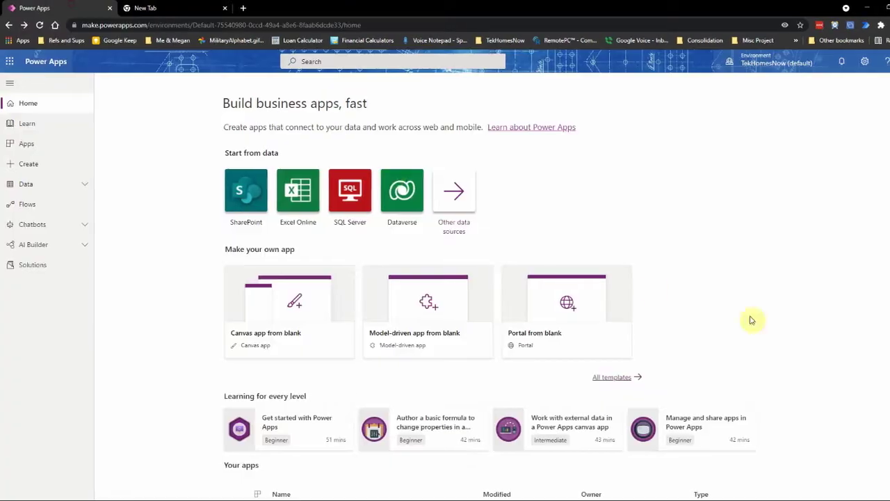
click(148, 8)
click(51, 7)
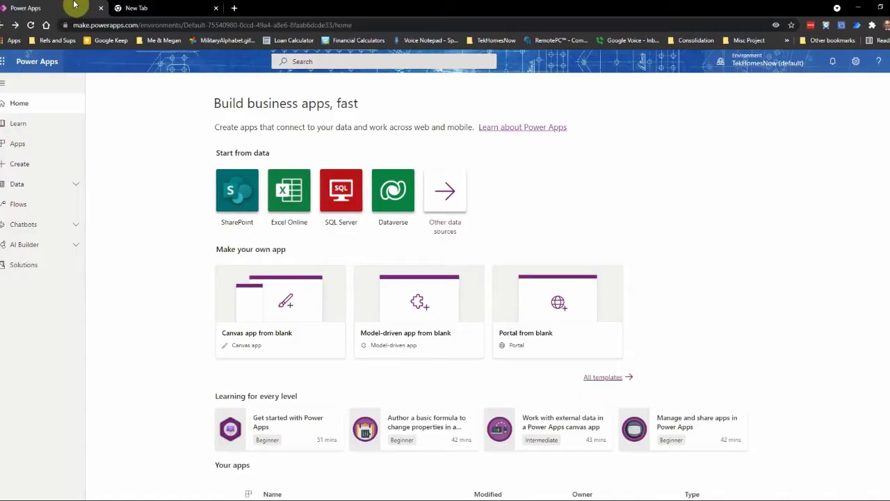
click(153, 7)
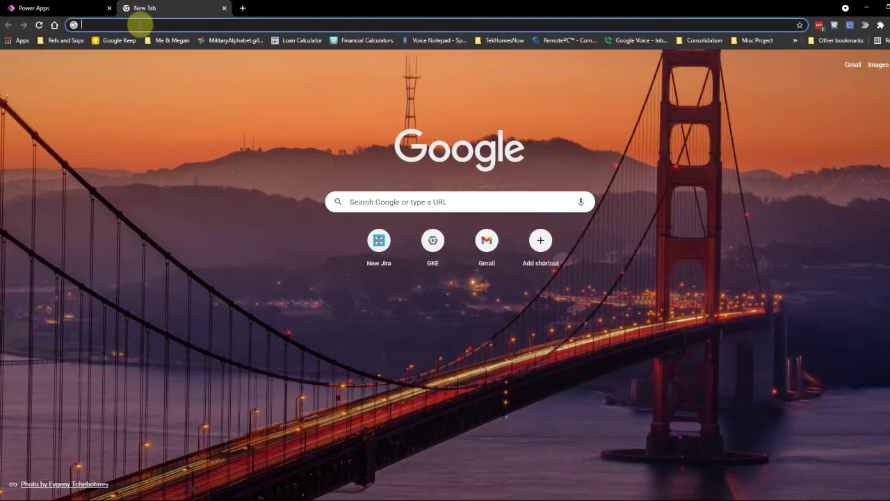
click(140, 25)
text(make)
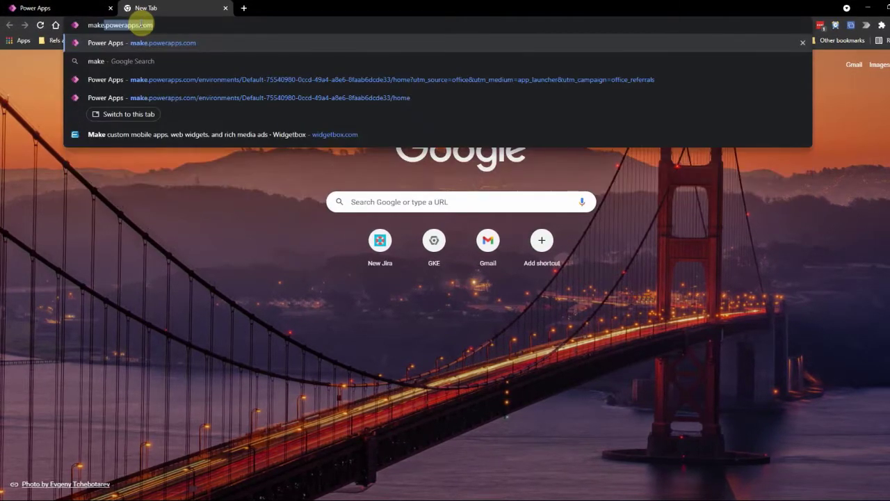
click(74, 7)
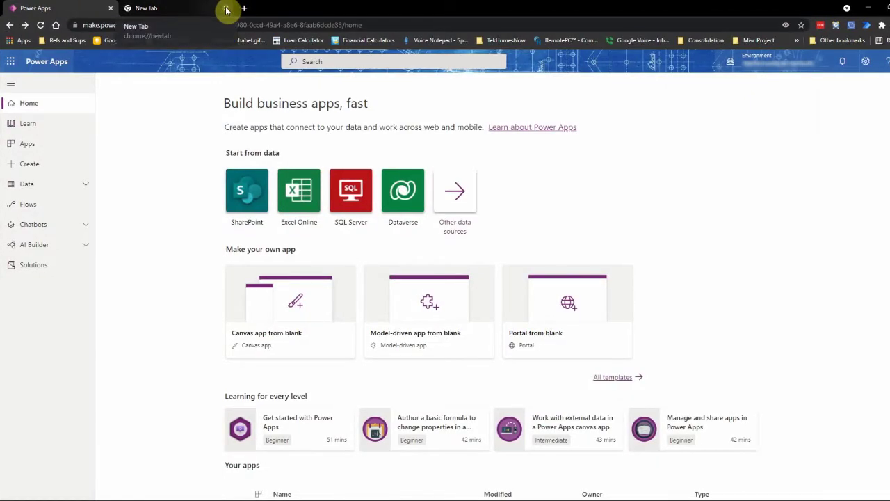
click(223, 7)
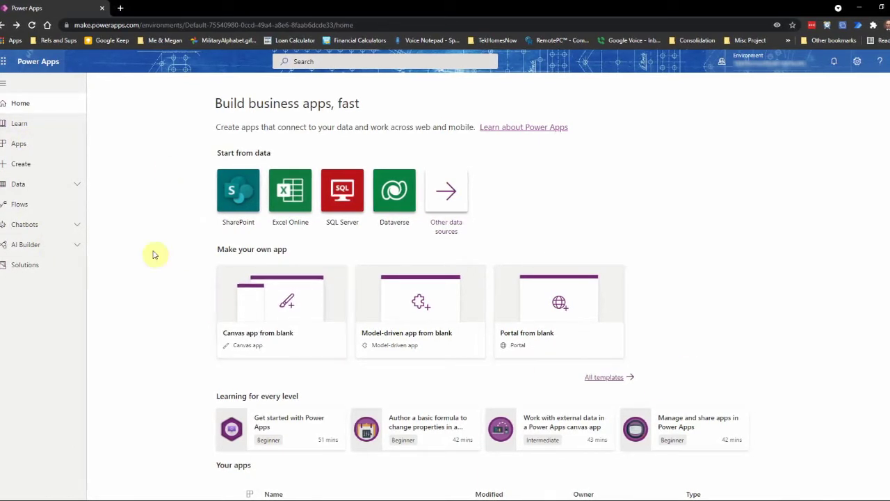
Create a blank canvas app named "test products" in Tablet format.
click(286, 300)
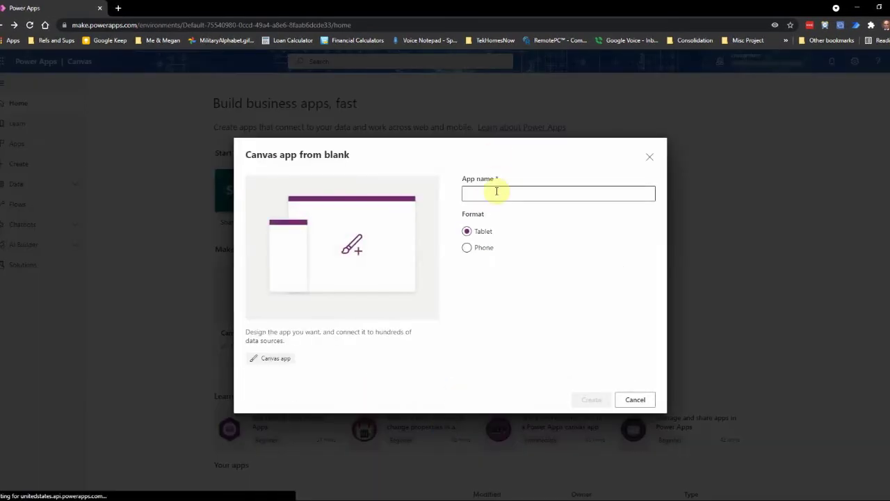
click(496, 192)
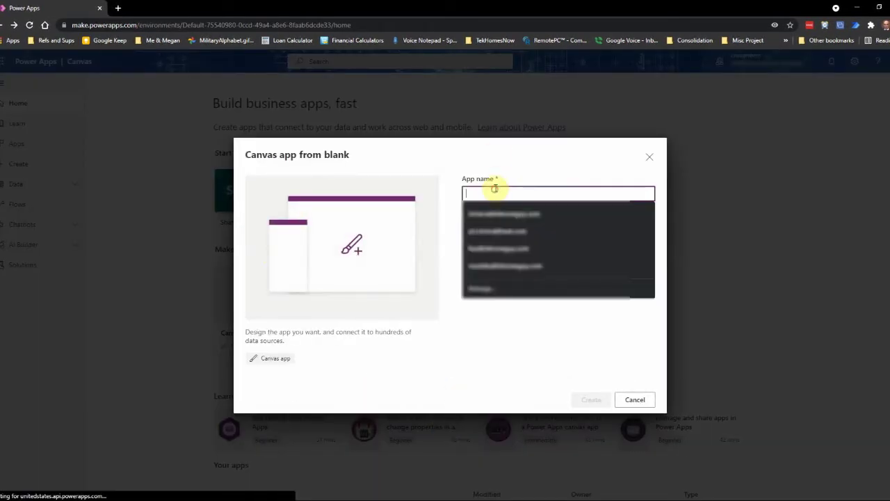
text(test)
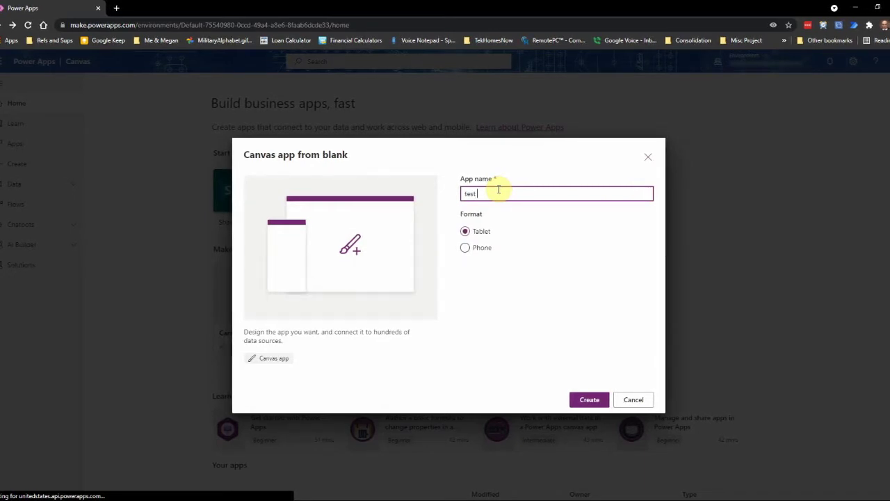
text( proj)
text(ucts)
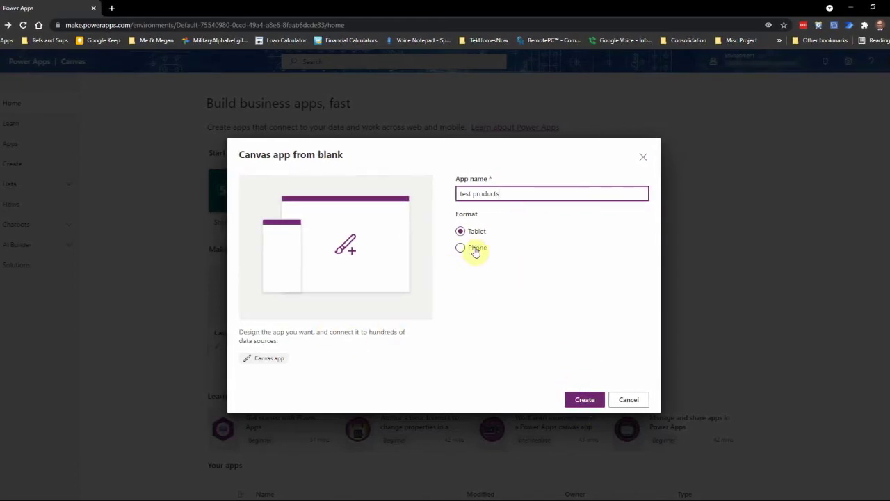
click(586, 405)
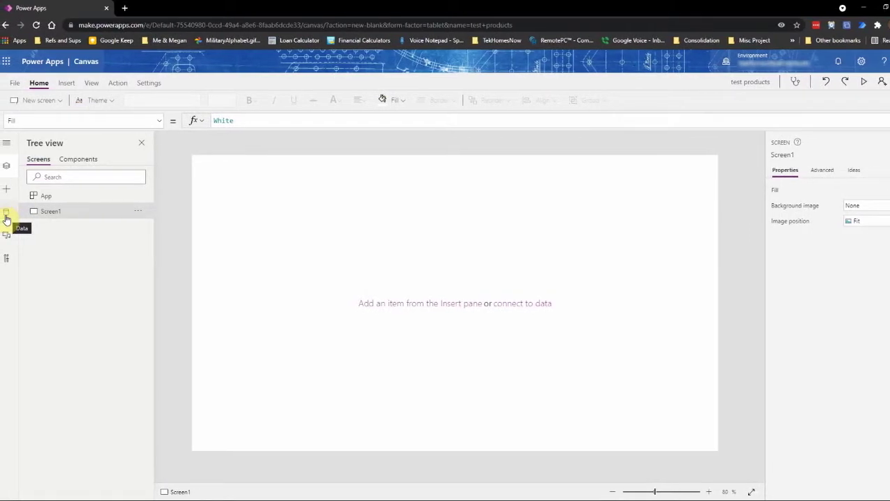
Add the Product-List-Main table to the app as a data source through the existing Google Sheets connection.
click(5, 215)
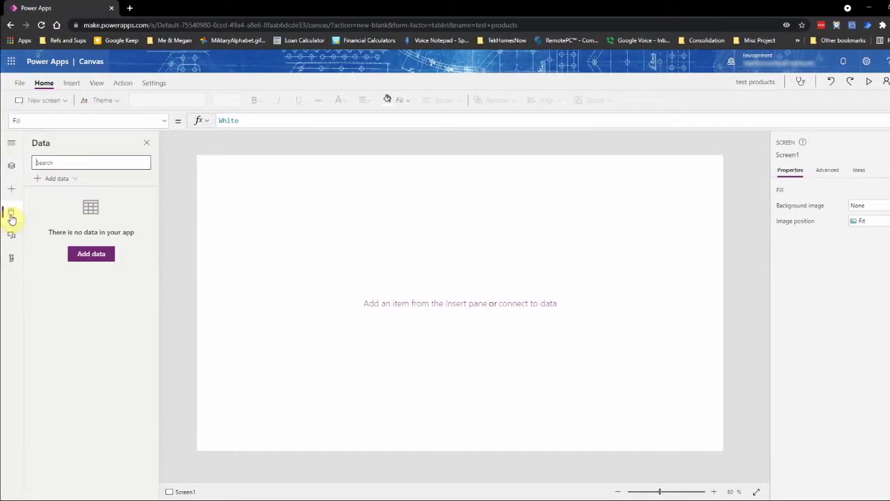
click(110, 254)
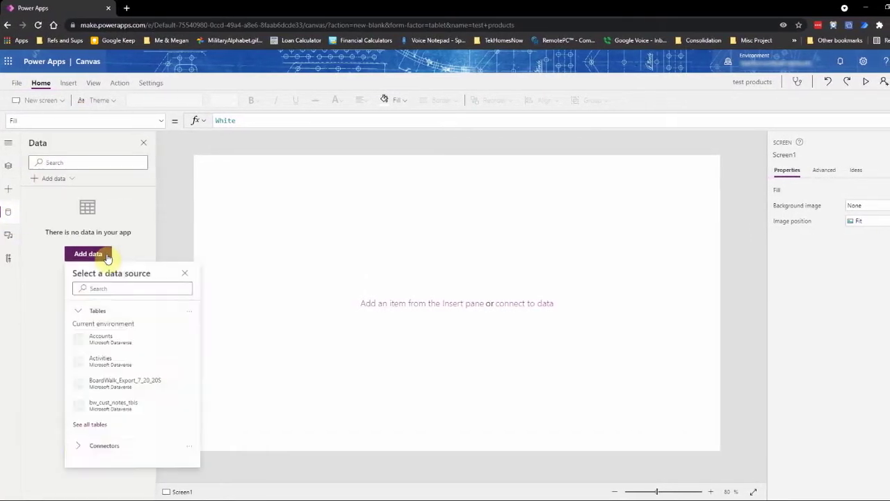
click(78, 451)
scroll(75, 442, down, 3)
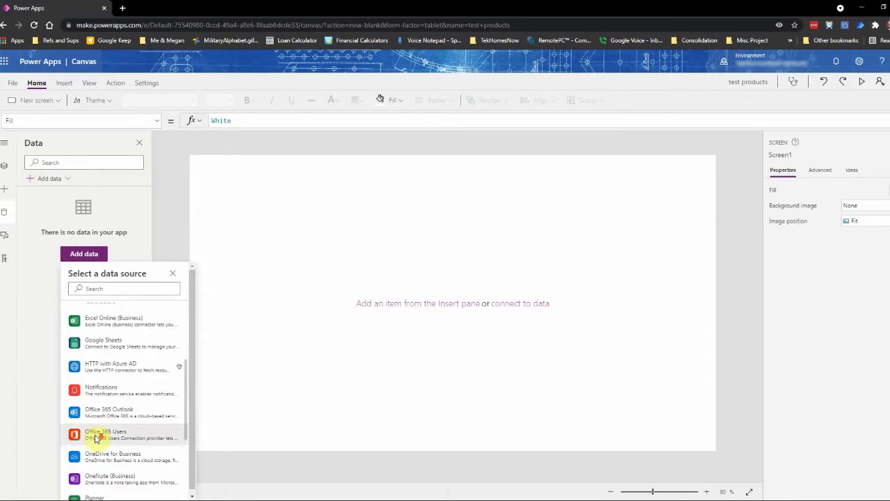
click(105, 342)
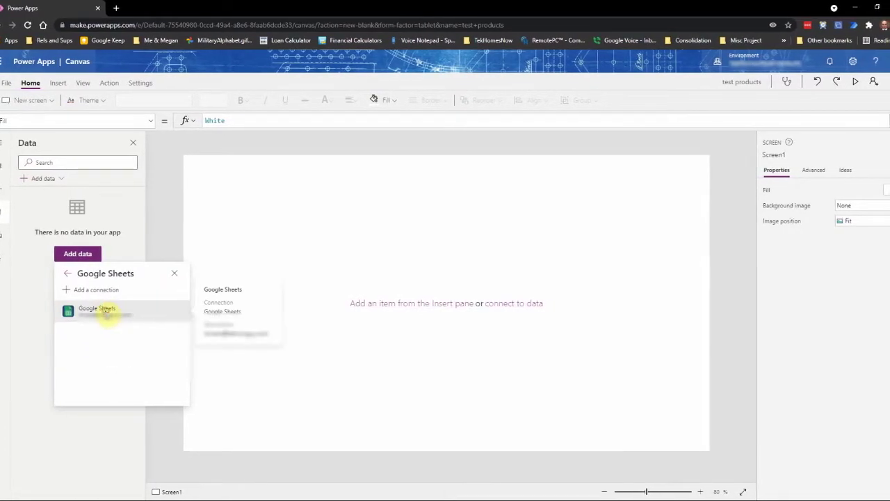
click(104, 310)
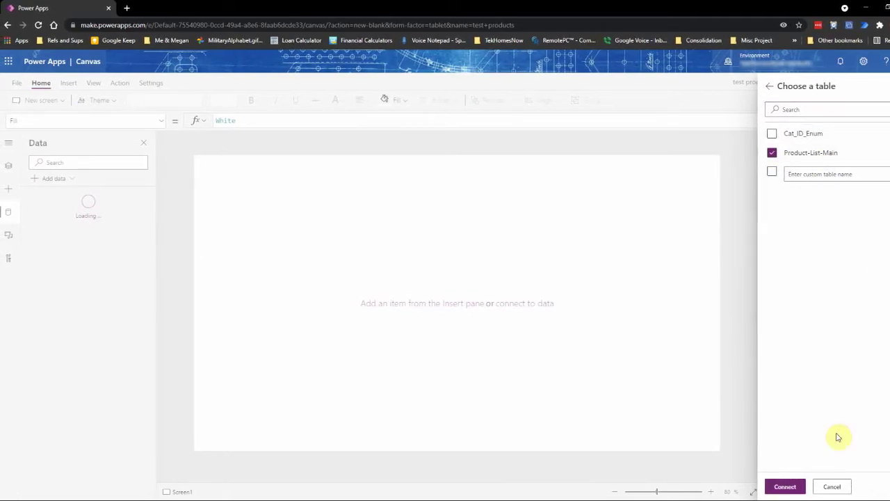
click(786, 486)
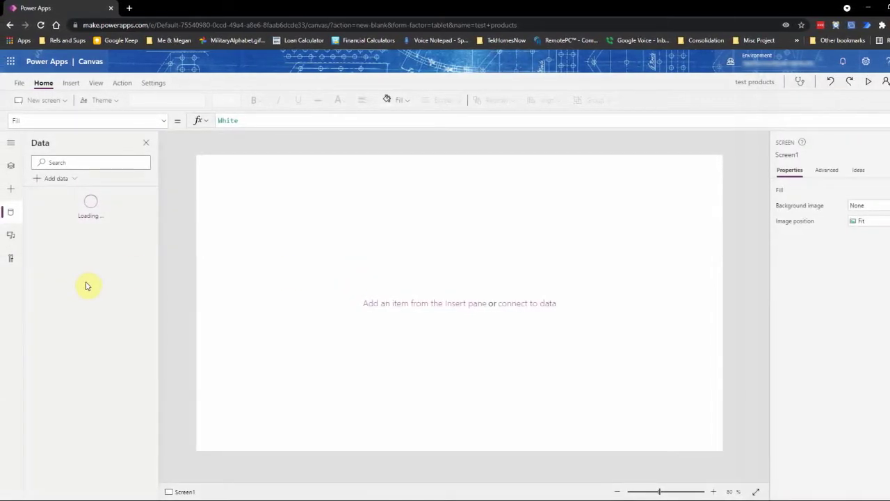
mouse_move(72, 212)
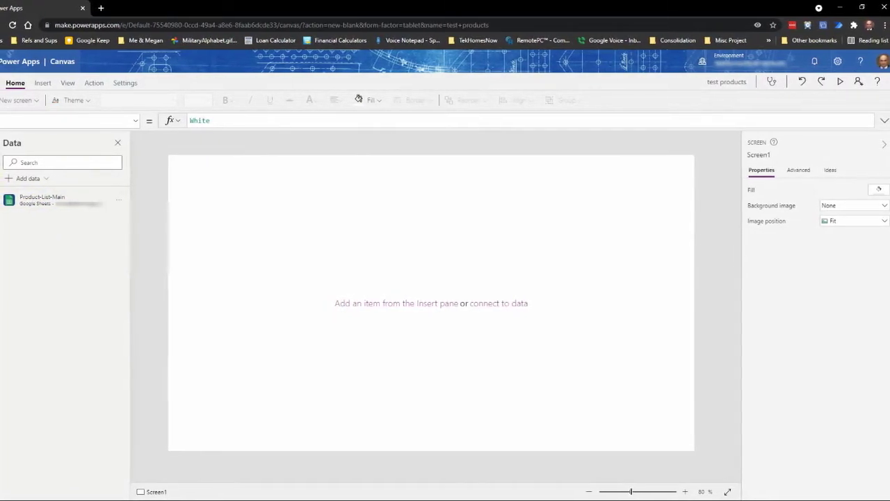
Insert a vertical gallery on Screen1, placed at about X 8, Y 68 and enlarged to about 640 by 678.
click(47, 84)
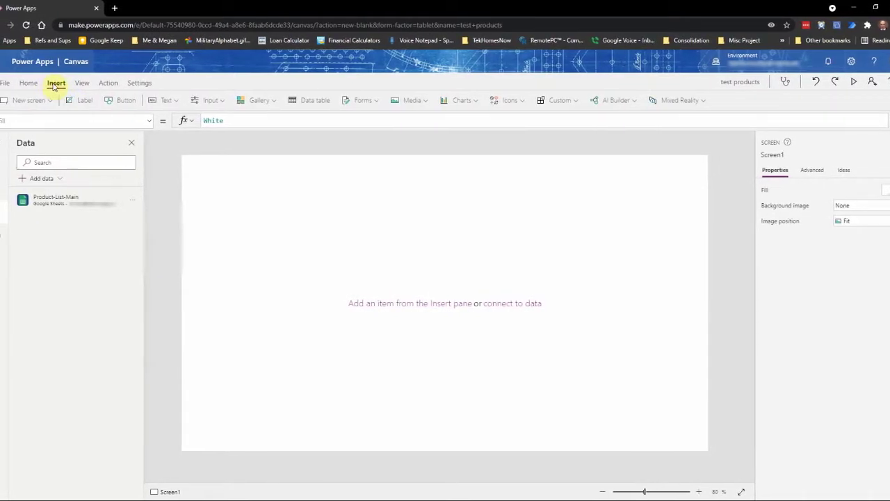
click(4, 189)
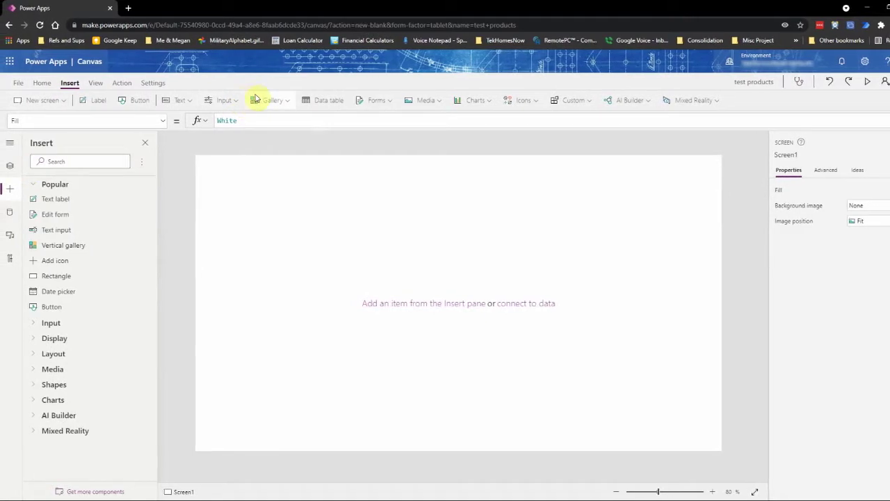
click(290, 102)
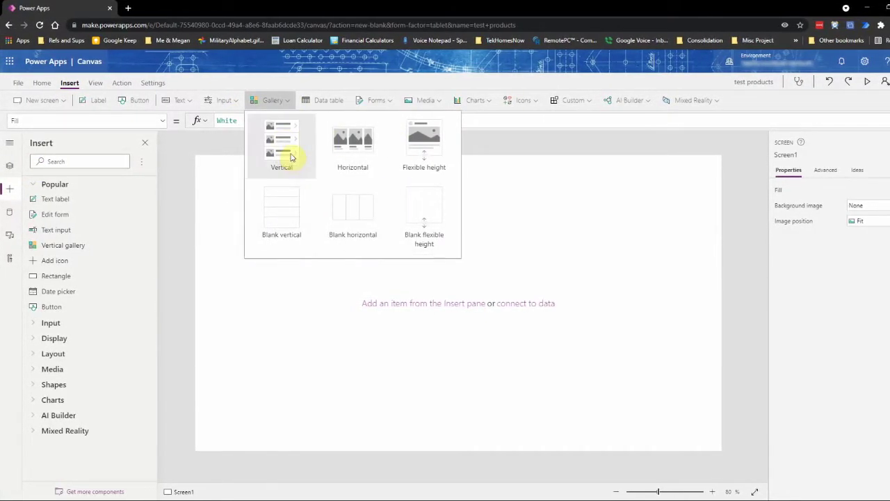
click(289, 145)
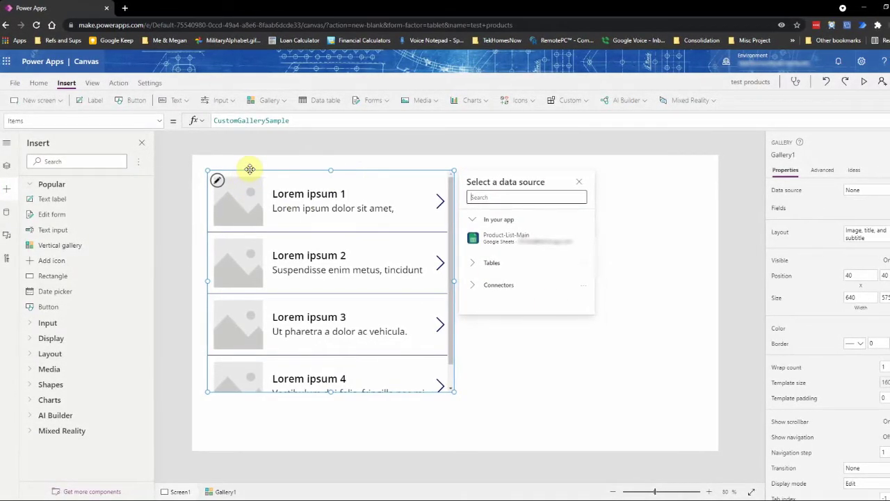
drag(248, 169, 236, 179)
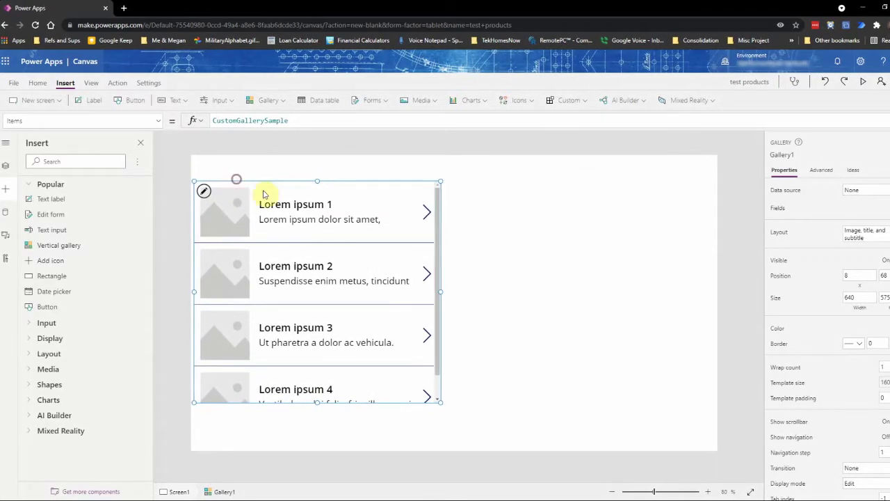
drag(438, 402, 440, 442)
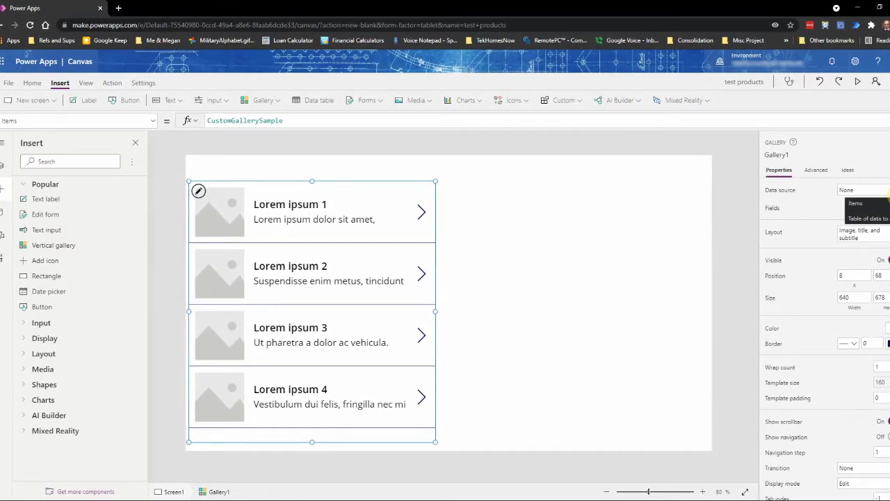
Set the gallery's data source to Product-List-Main and dismiss the Ideas tip.
mouse_move(829, 257)
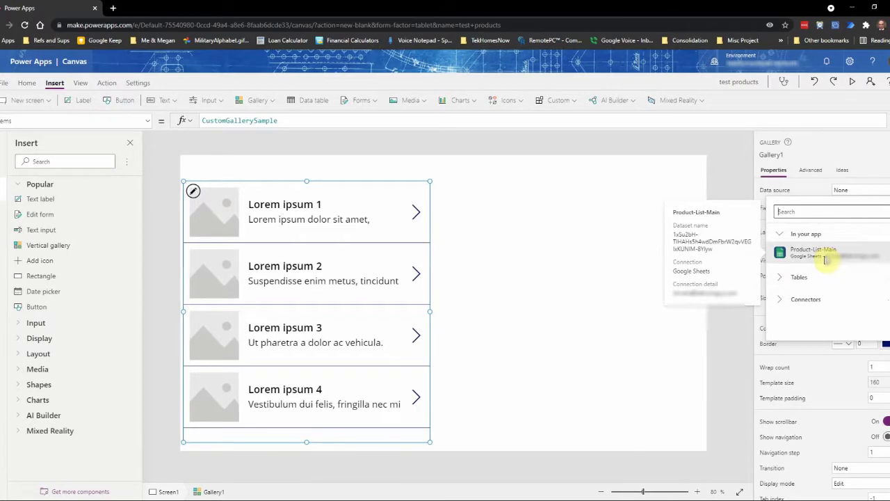
click(814, 251)
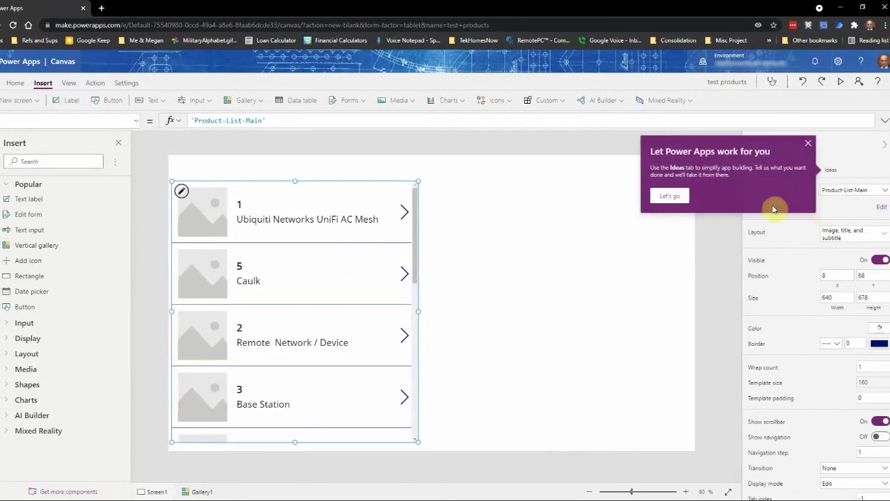
click(817, 144)
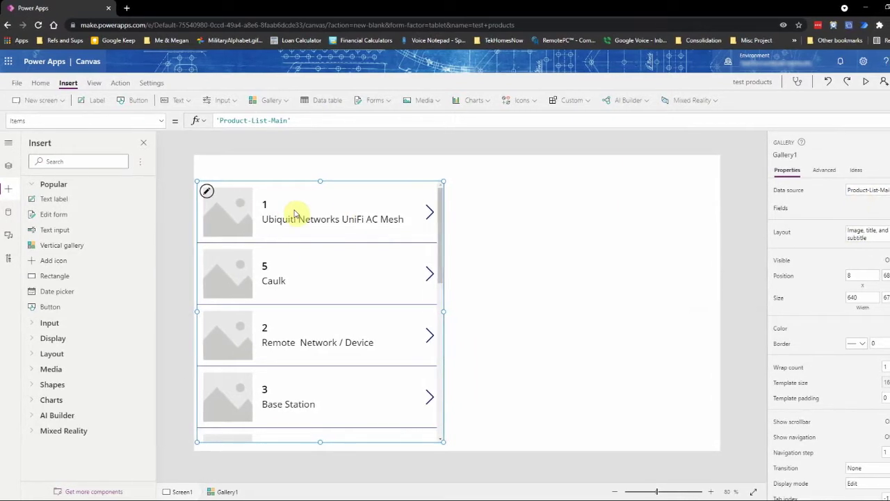
Open the Product_List-main spreadsheet in Google Sheets in a new tab and review its Cat_ID_Enum and Product-List-Main sheets.
click(122, 8)
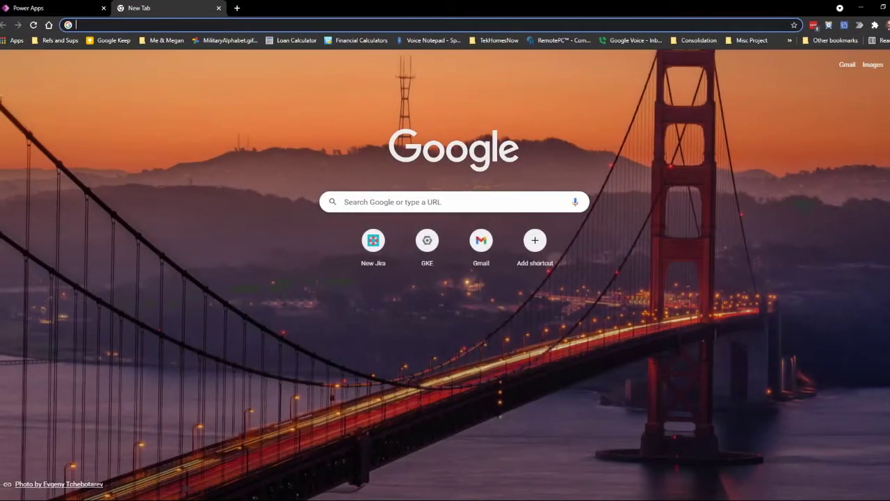
click(889, 64)
scroll(850, 256, down, 6)
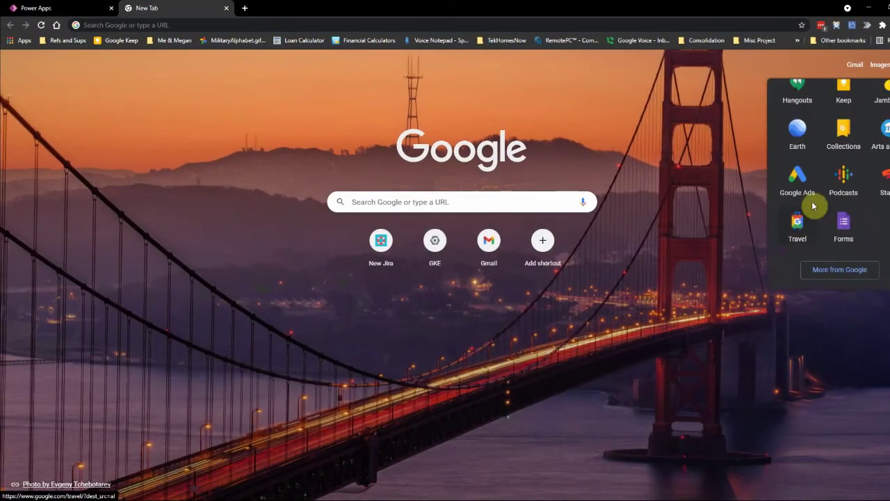
scroll(834, 230, up, 6)
click(885, 137)
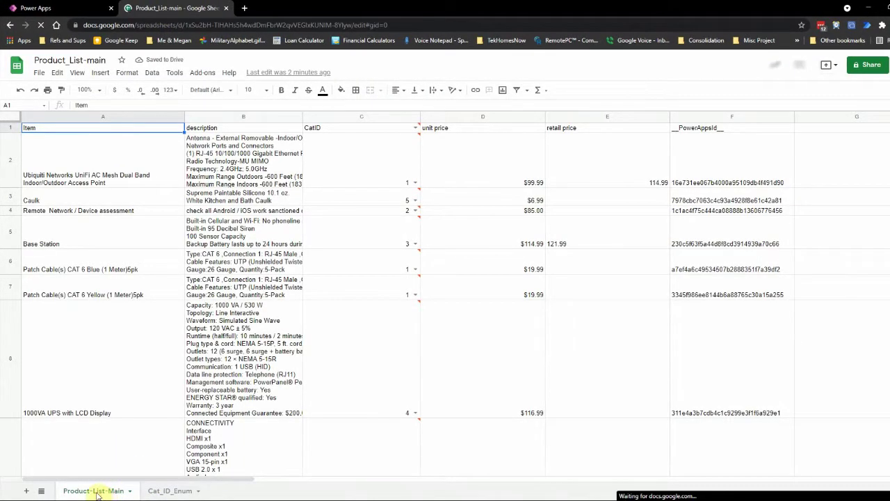
click(172, 491)
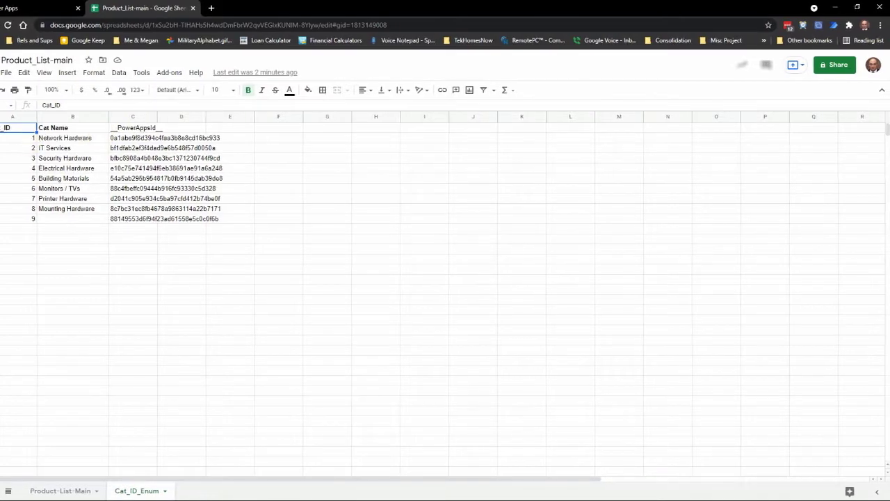
click(77, 490)
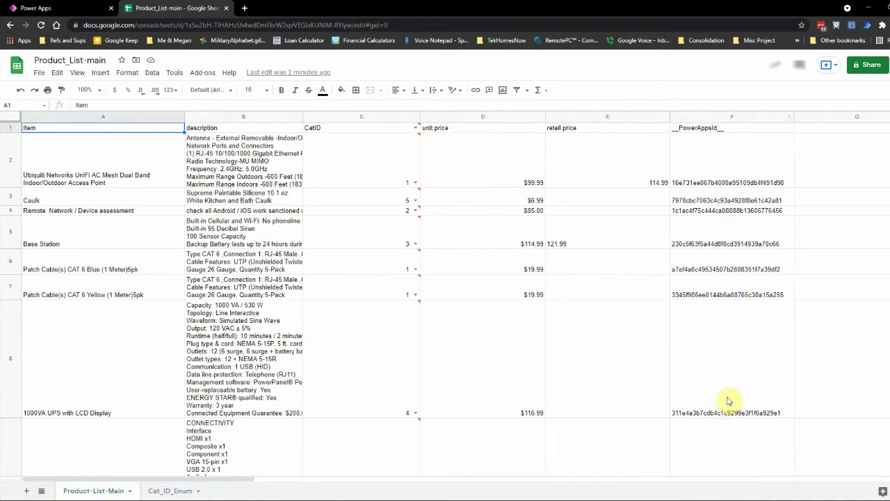
Switch back to the Power Apps editor, check the app's data sources, and display the tree view of screens.
click(96, 4)
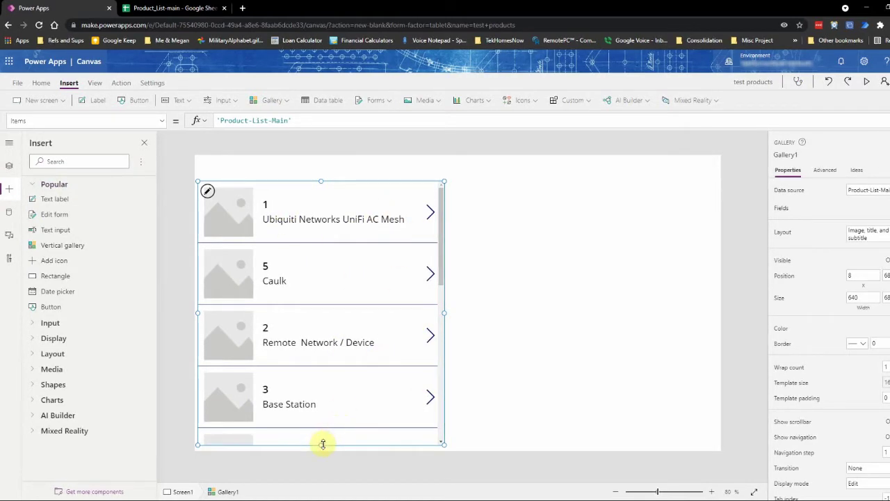
click(9, 212)
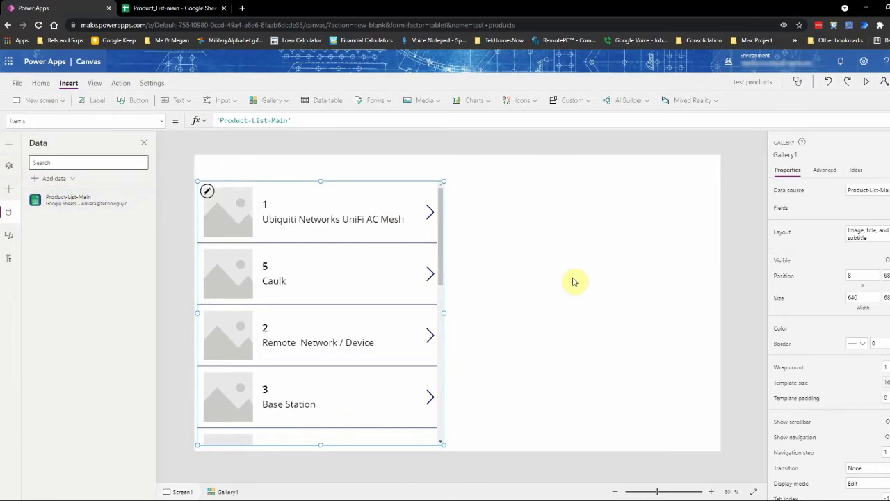
click(9, 167)
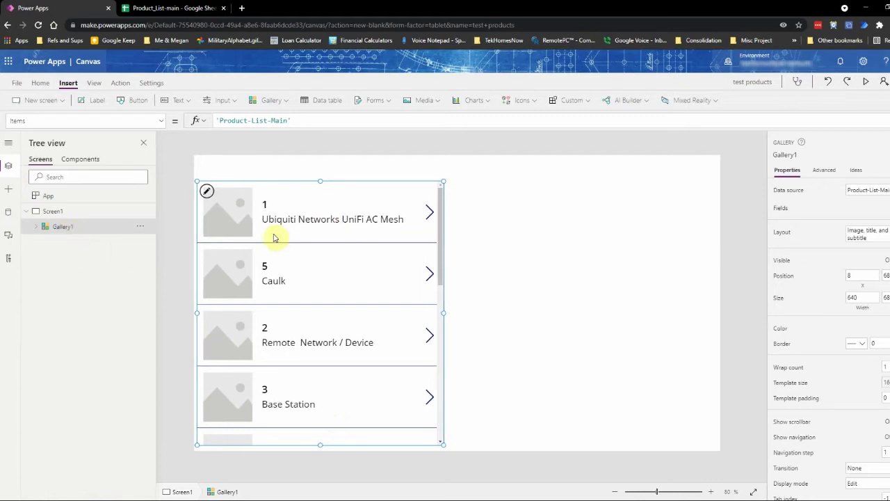
Rename Gallery1 as Product_Gallery and Screen1 as Main_Screen.
click(63, 229)
click(62, 228)
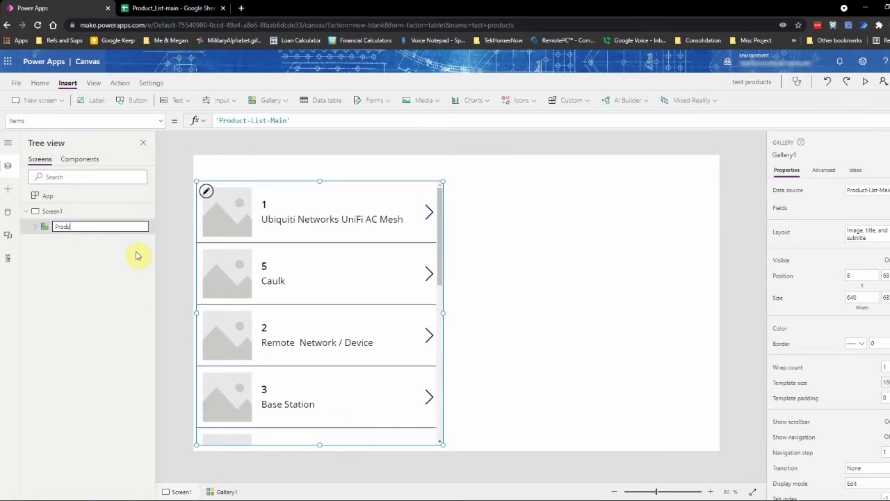
text(Product_Gallery)
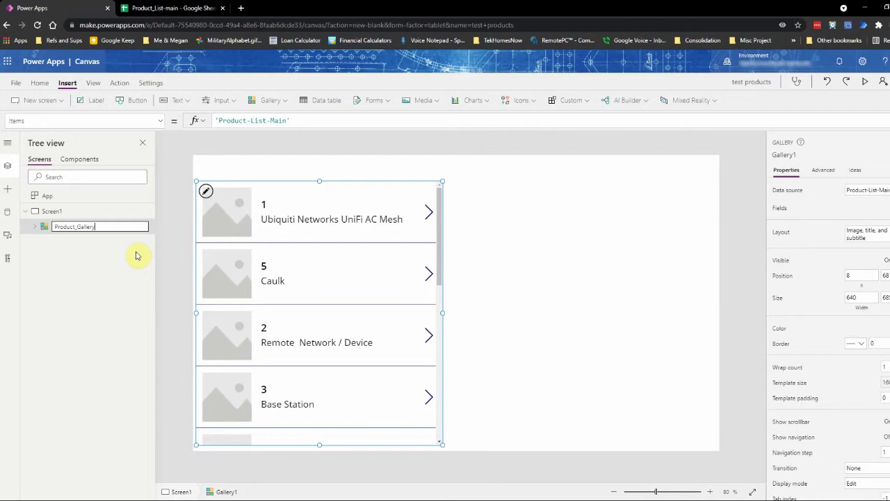
key(Escape)
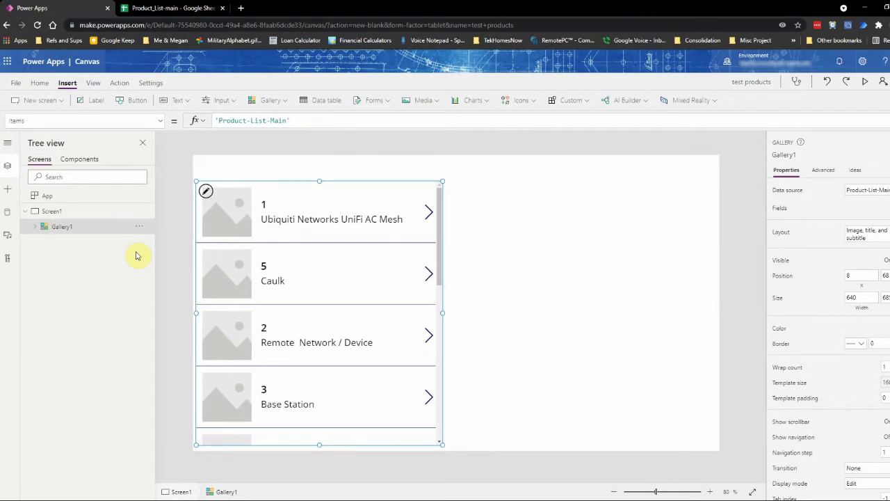
double_click(51, 212)
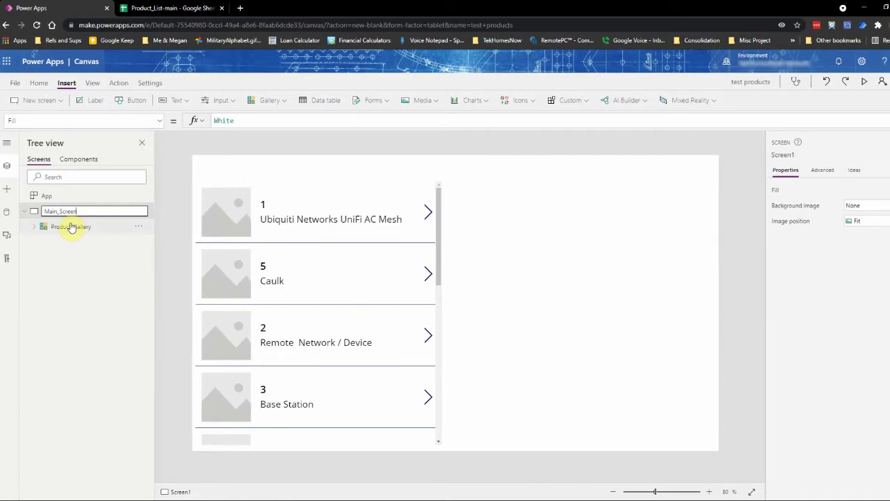
key(Return)
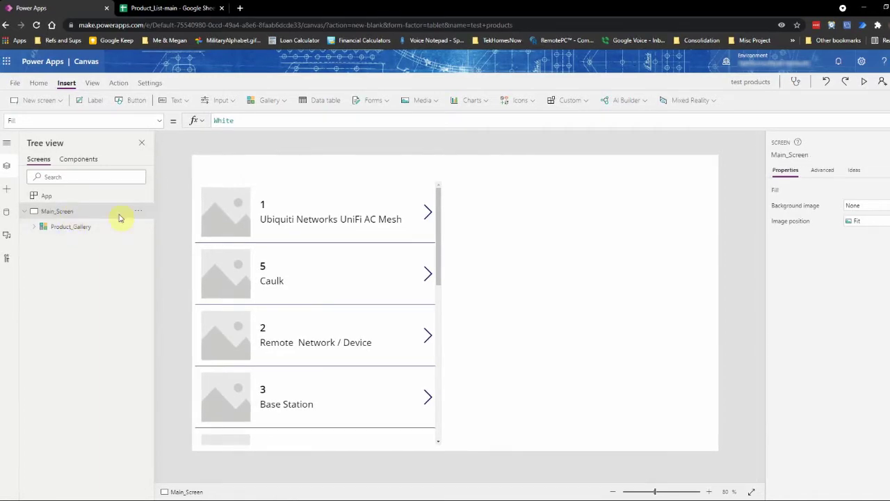
Examine the controls nested inside Product_Gallery, the controls available for insertion, and the structure of Main_Screen.
click(278, 205)
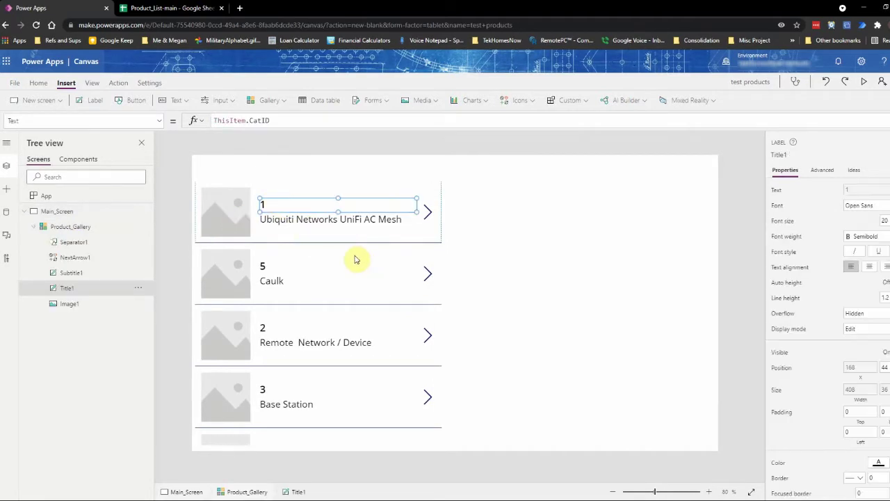
click(427, 271)
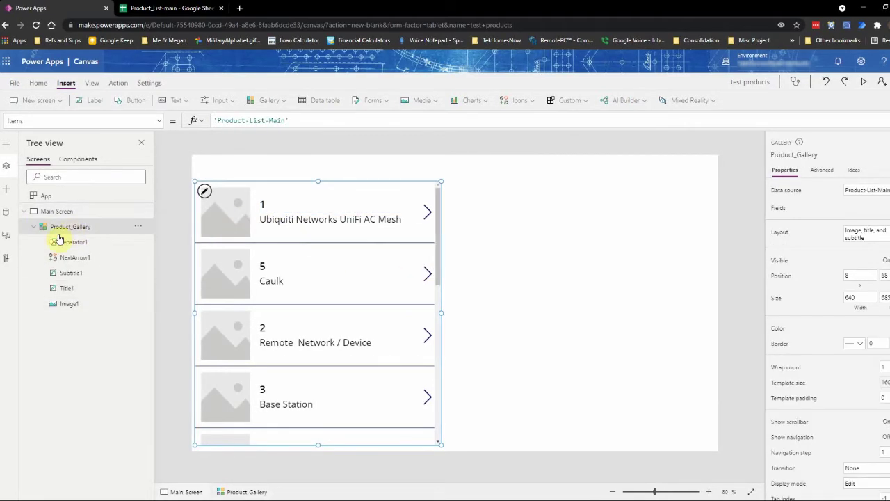
click(34, 228)
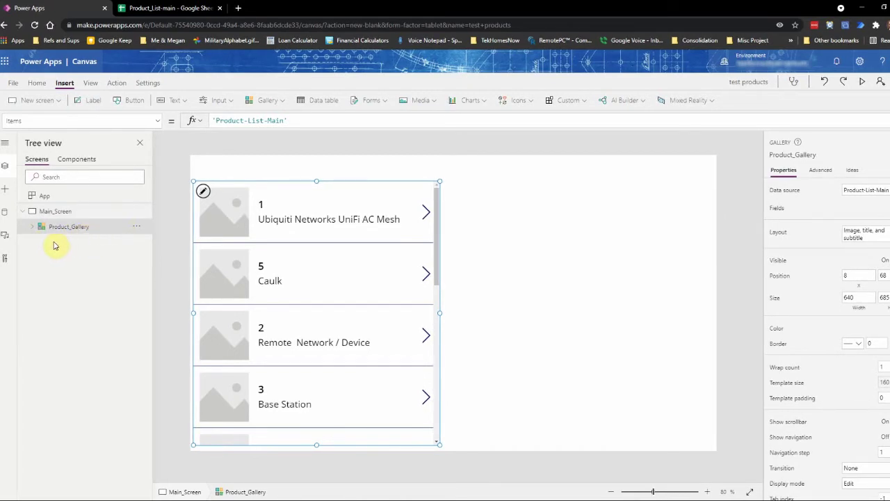
click(4, 189)
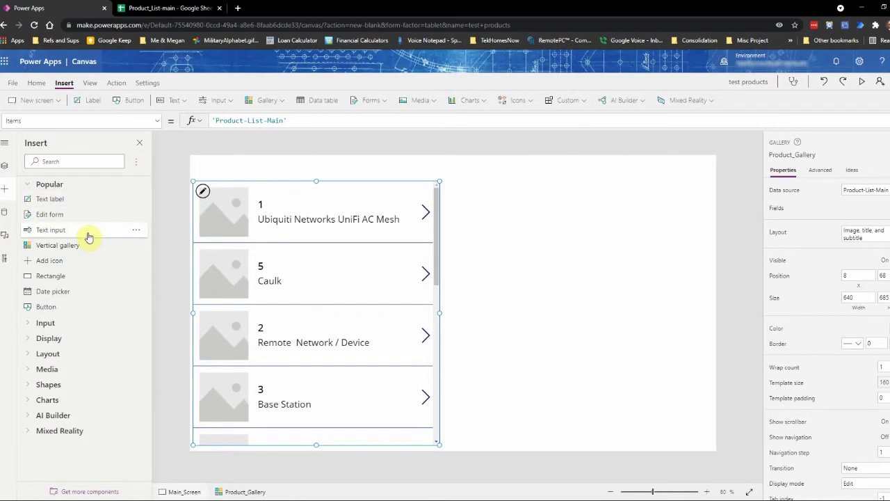
click(4, 166)
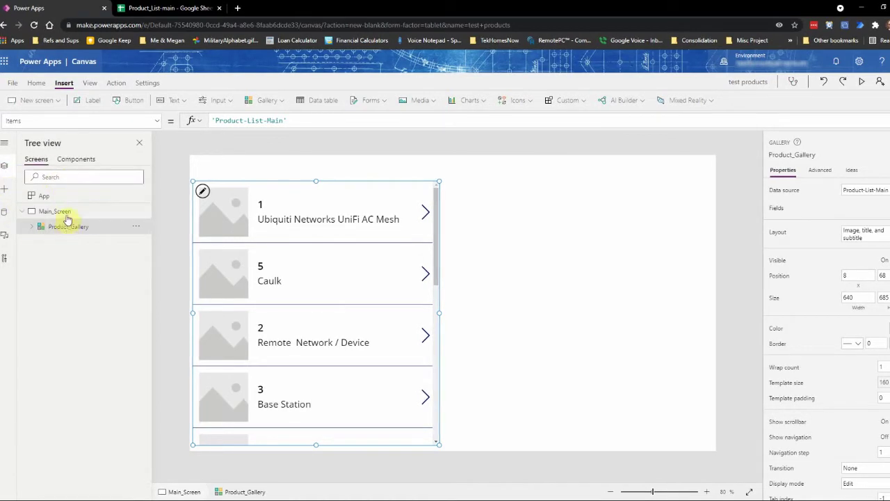
click(21, 210)
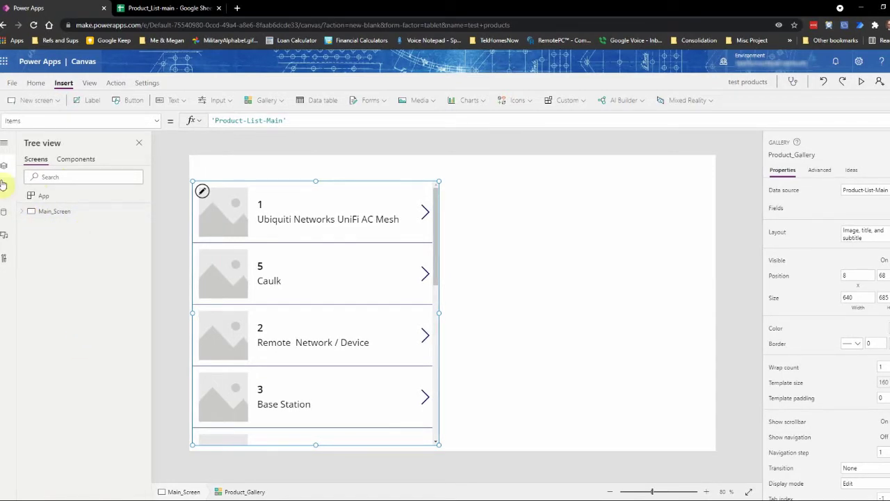
click(24, 216)
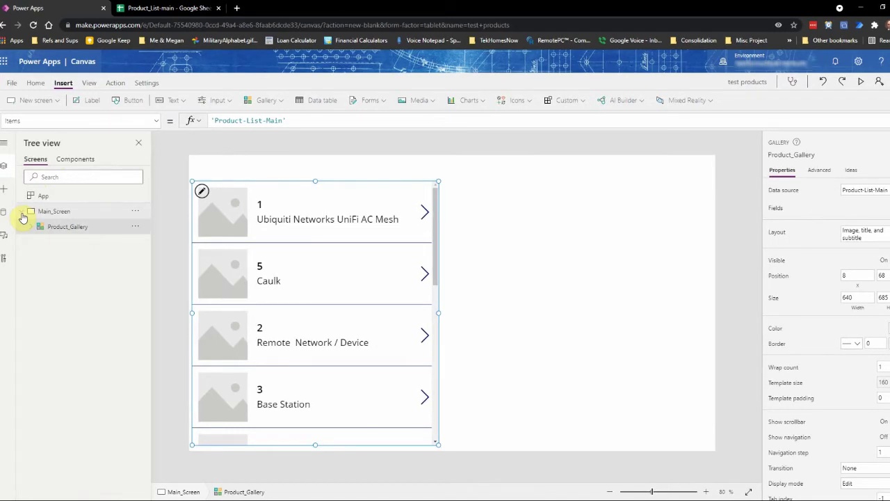
Select the next arrow in the gallery's first row and review its available properties and OnSelect formula.
click(427, 212)
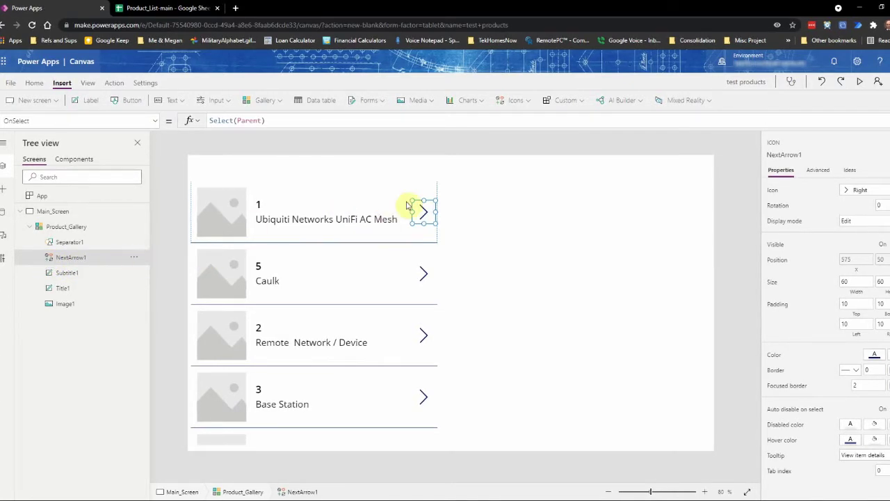
click(154, 121)
scroll(88, 266, down, 5)
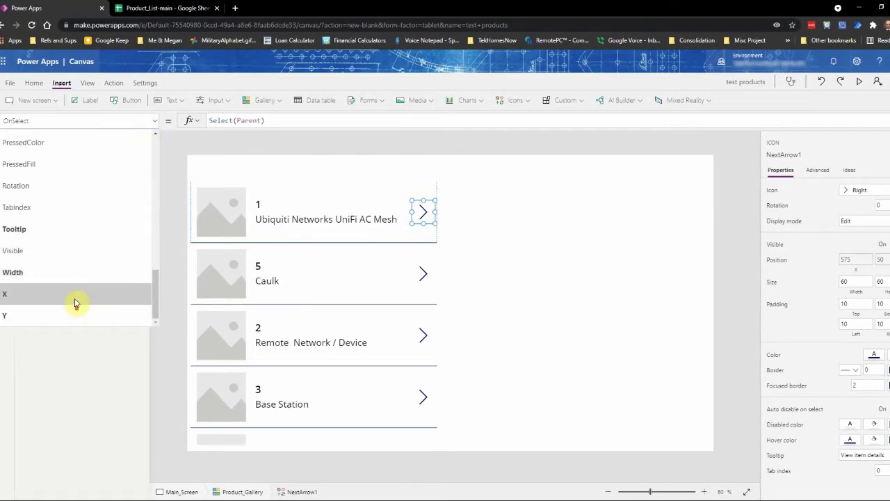
scroll(75, 265, up, 10)
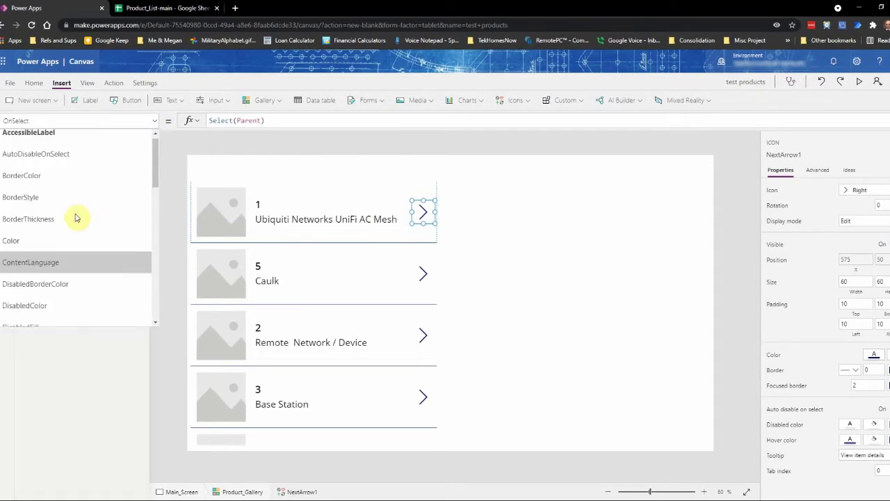
click(296, 124)
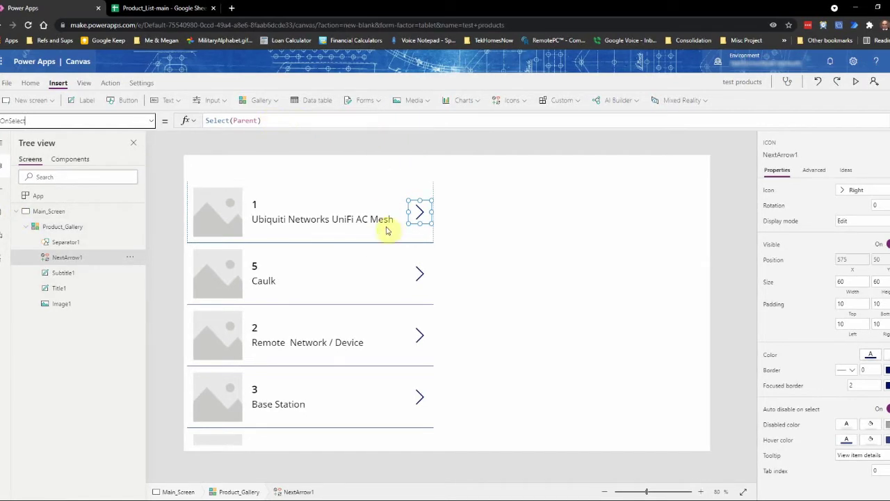
click(272, 119)
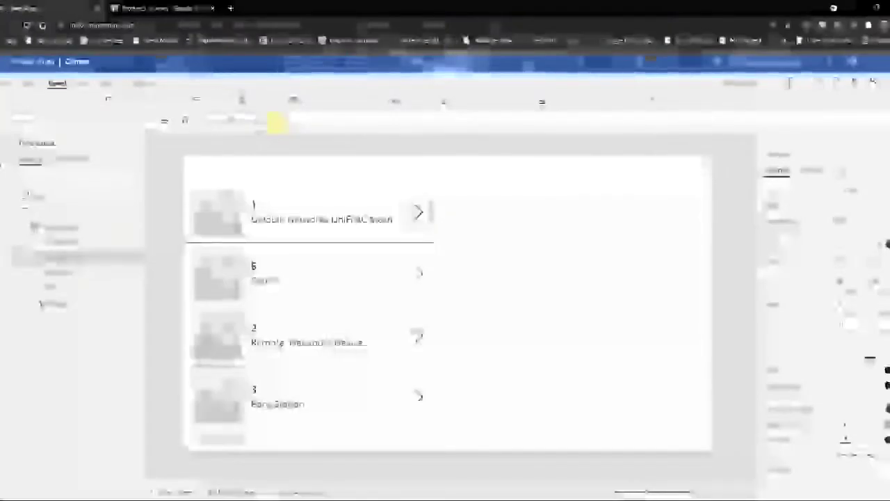
Add a new blank screen to the app and rename it as Edit_Screen.
click(20, 214)
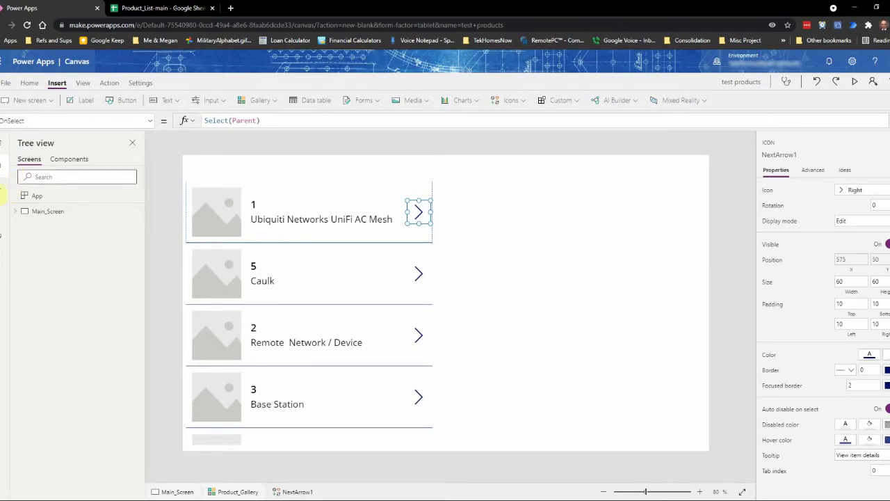
click(30, 101)
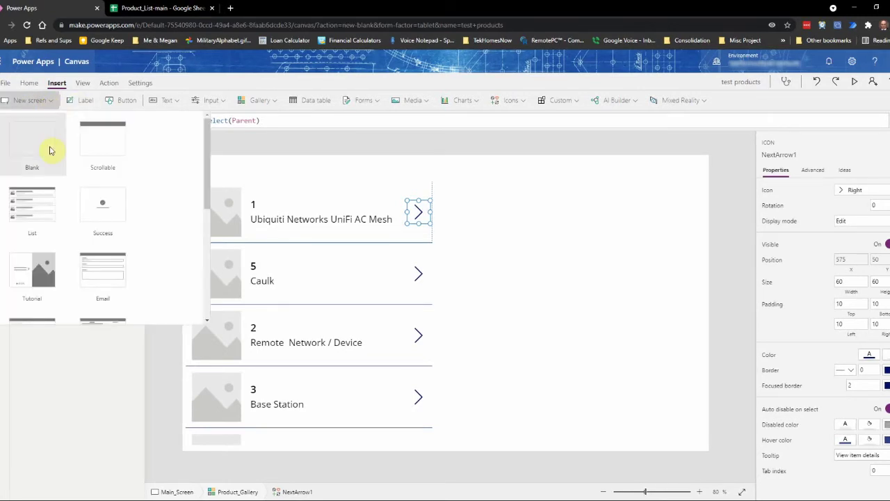
click(28, 160)
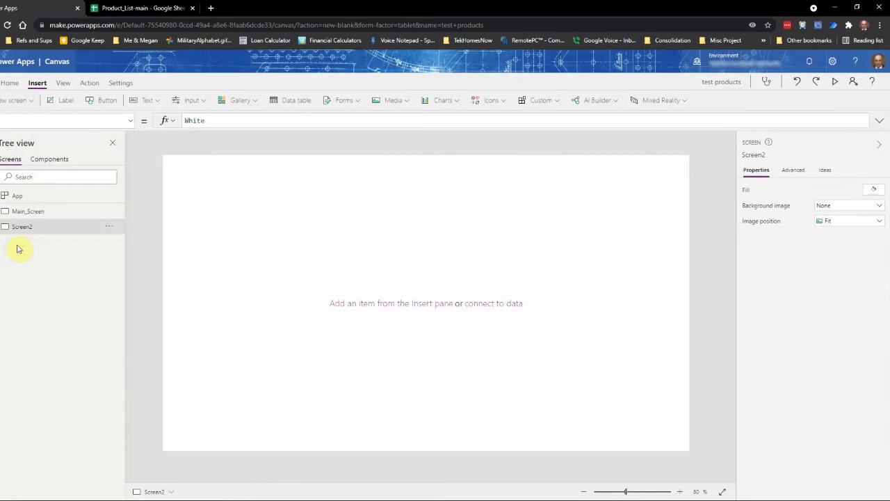
click(110, 227)
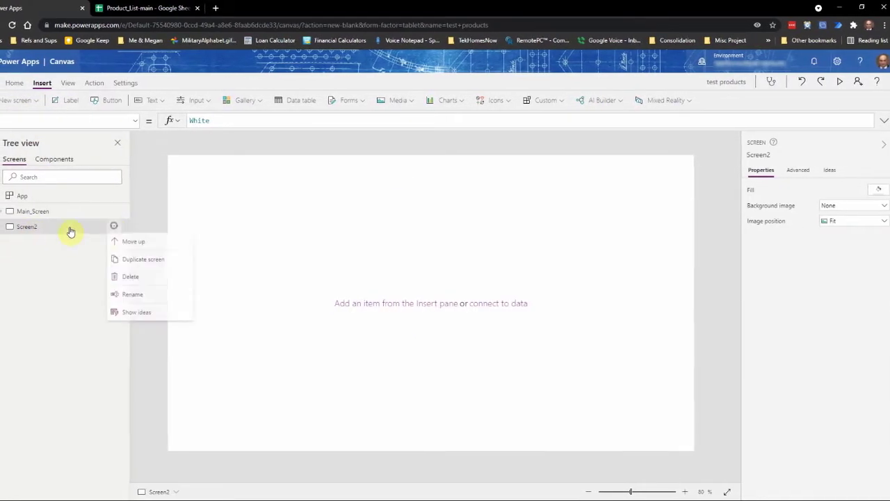
click(132, 295)
text(Edit)
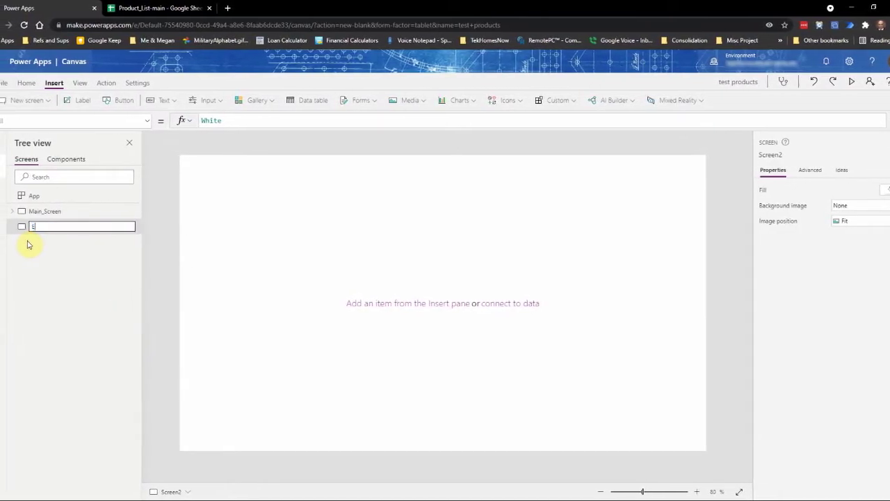
text(_Scr)
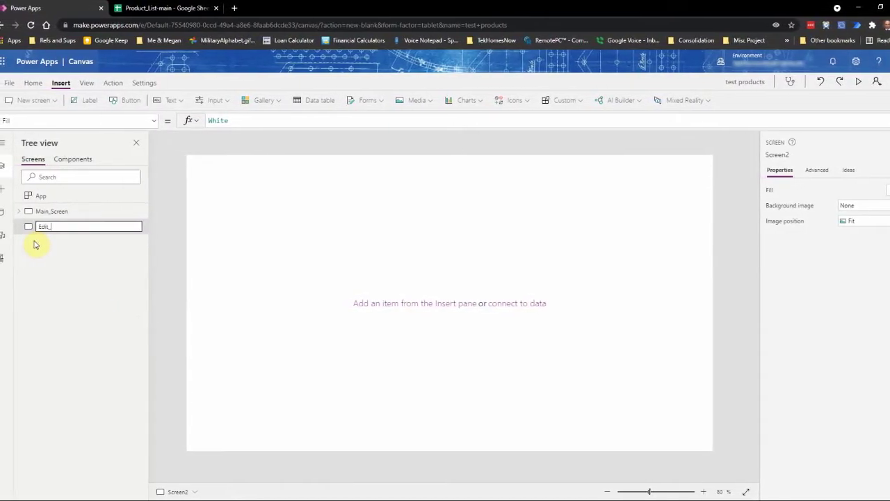
text(een)
key(Return)
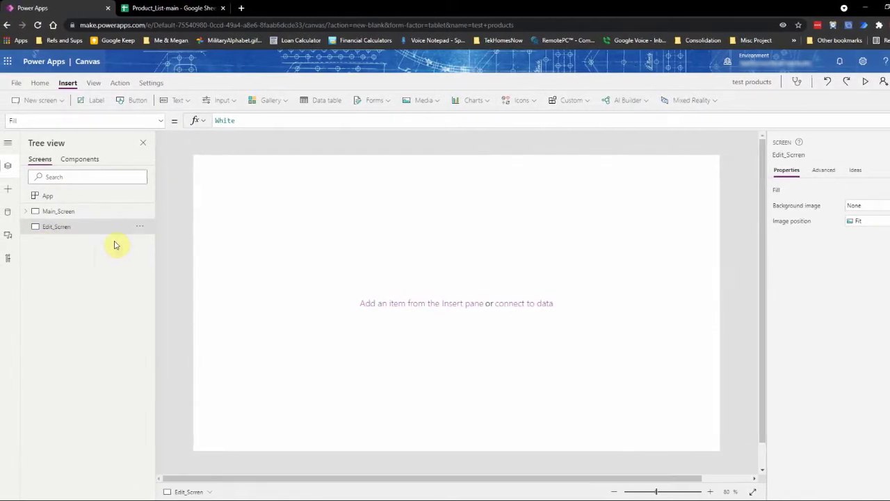
click(85, 211)
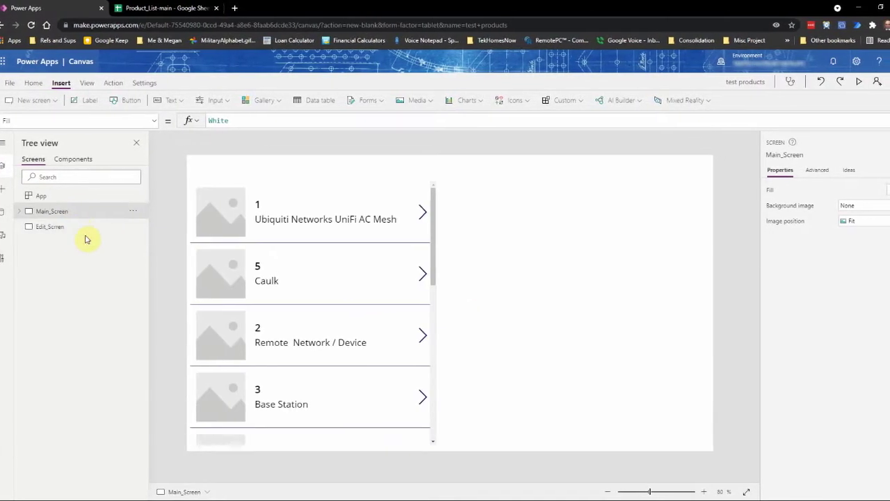
click(76, 228)
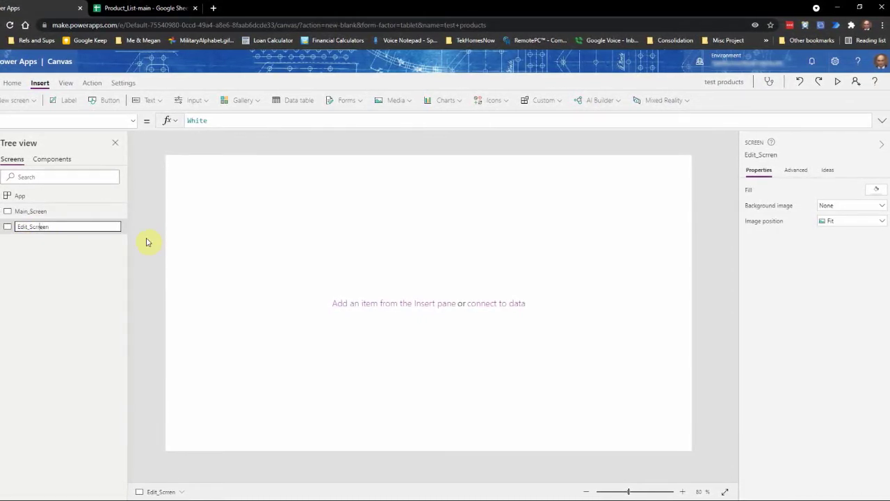
click(109, 301)
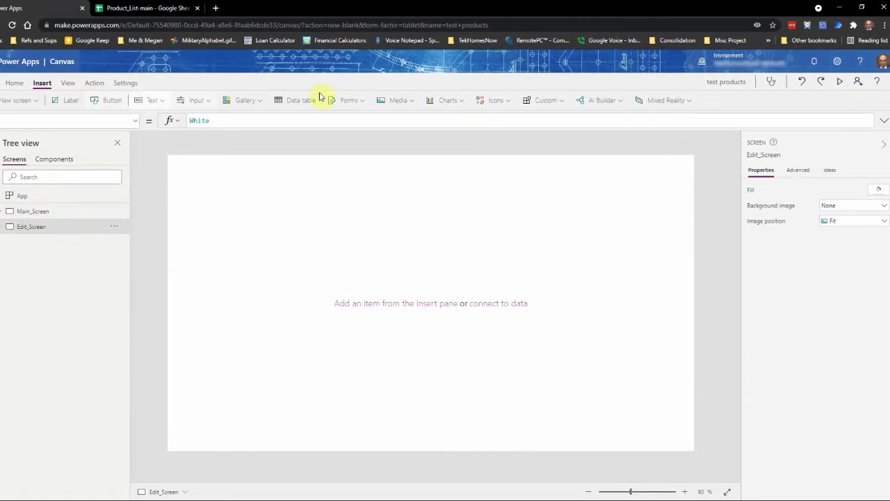
Insert an edit form on Edit_Screen and set its data source to Product-List-Main.
click(357, 102)
click(348, 122)
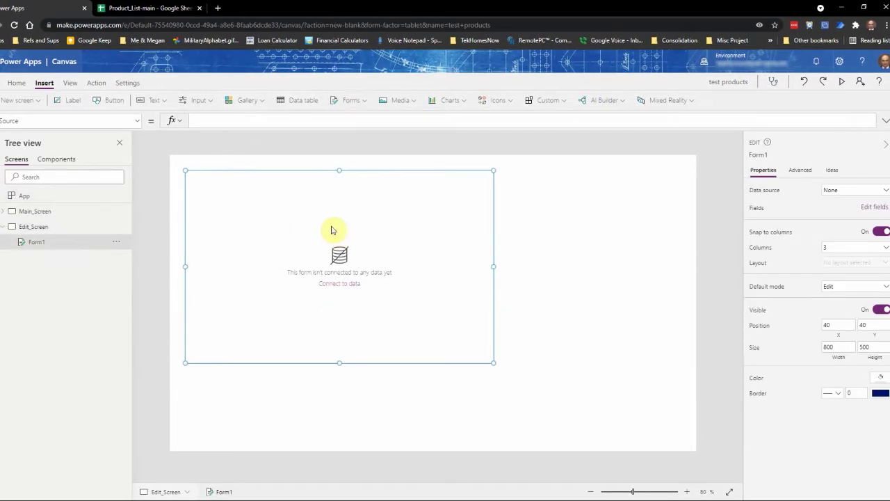
click(341, 283)
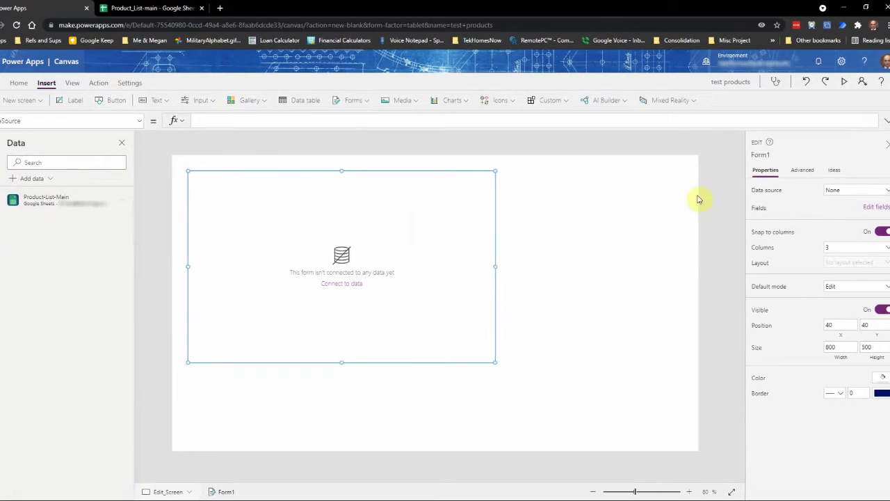
click(858, 195)
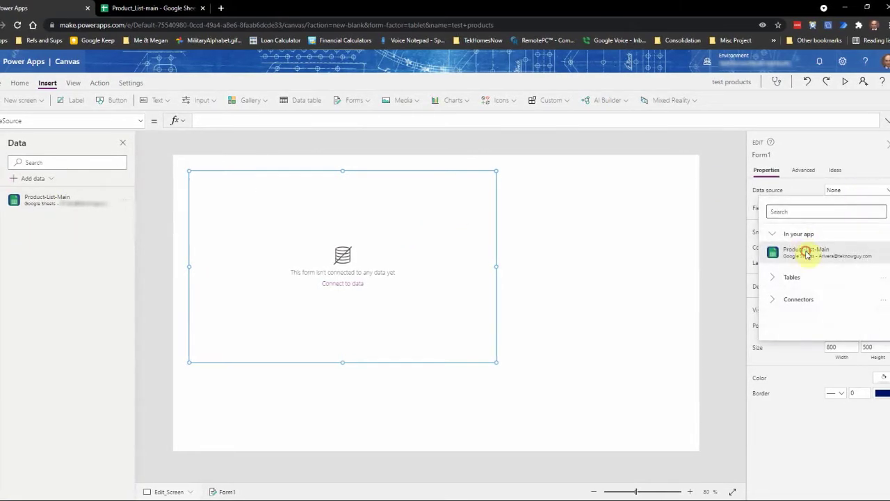
click(815, 253)
Enlarge the form to about 1260 by 685 and move it to about X 45, Y 83.
drag(500, 364, 674, 434)
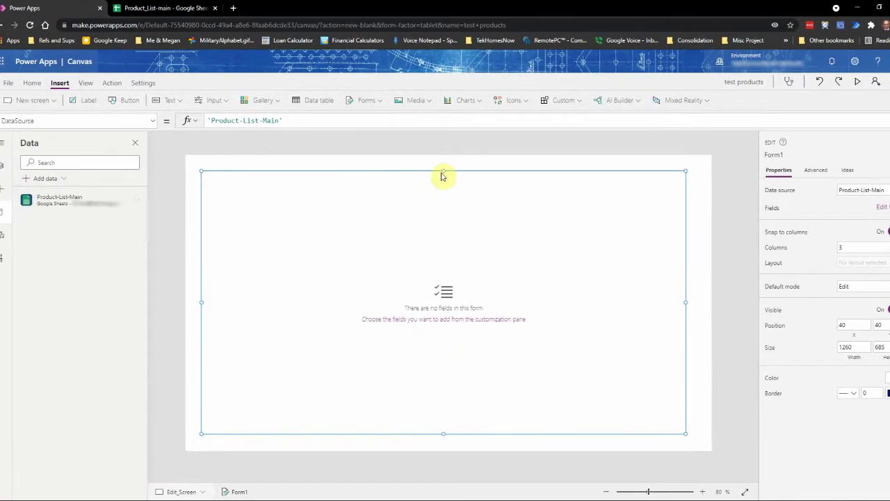
drag(439, 170, 442, 189)
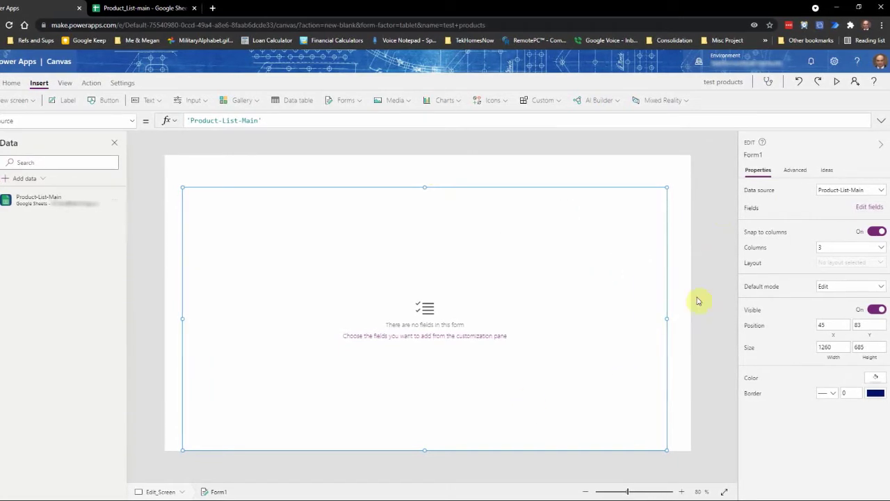
Add the CatID, description, Item, retail_x0020_price and unit_x0020_price fields to the edit form.
click(861, 208)
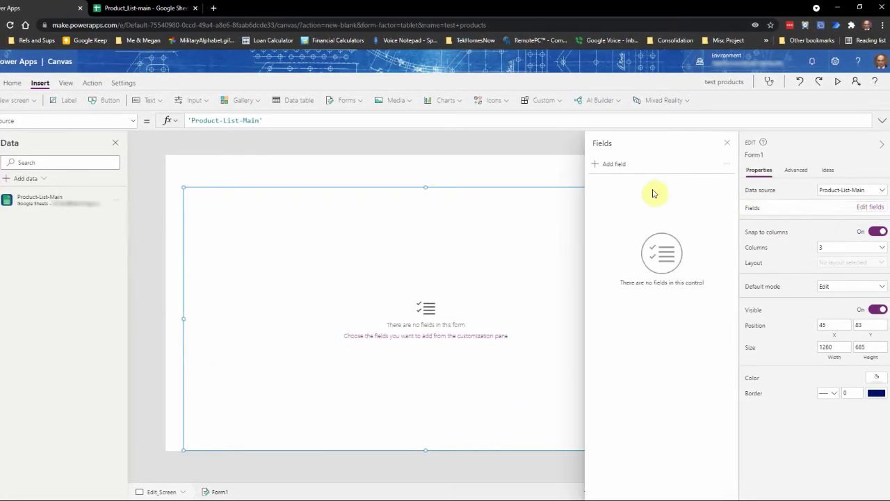
click(614, 164)
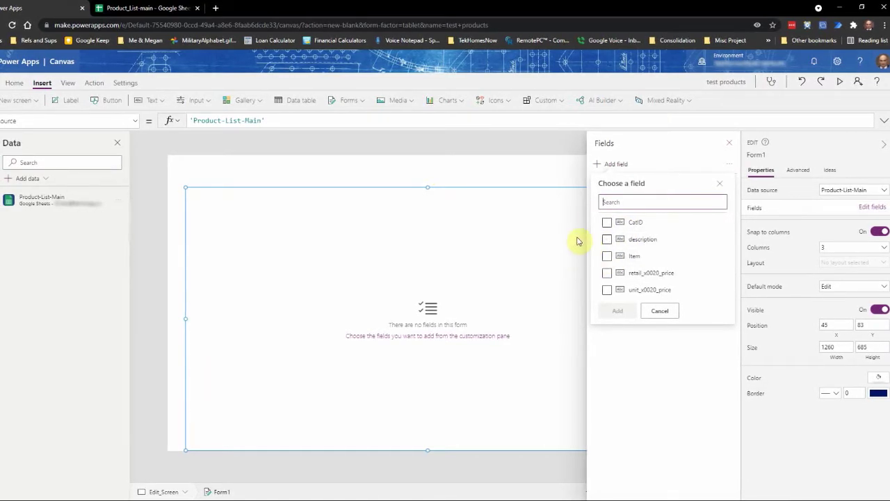
click(607, 255)
click(607, 238)
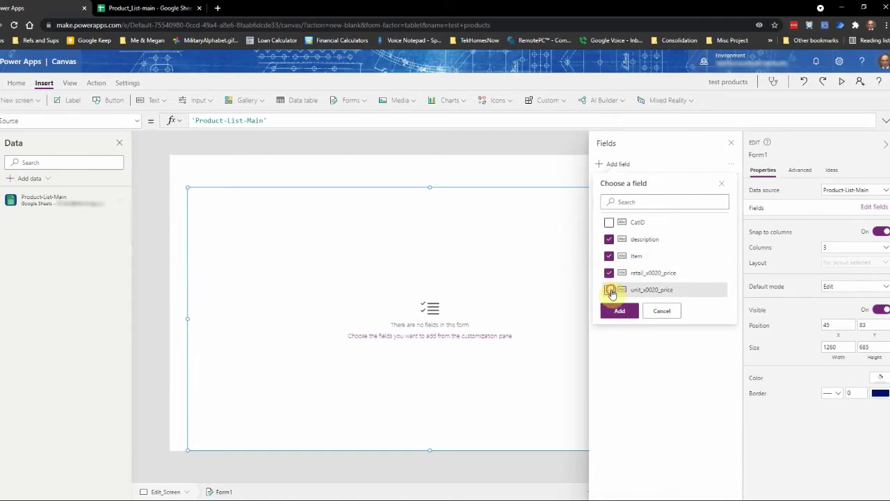
click(610, 224)
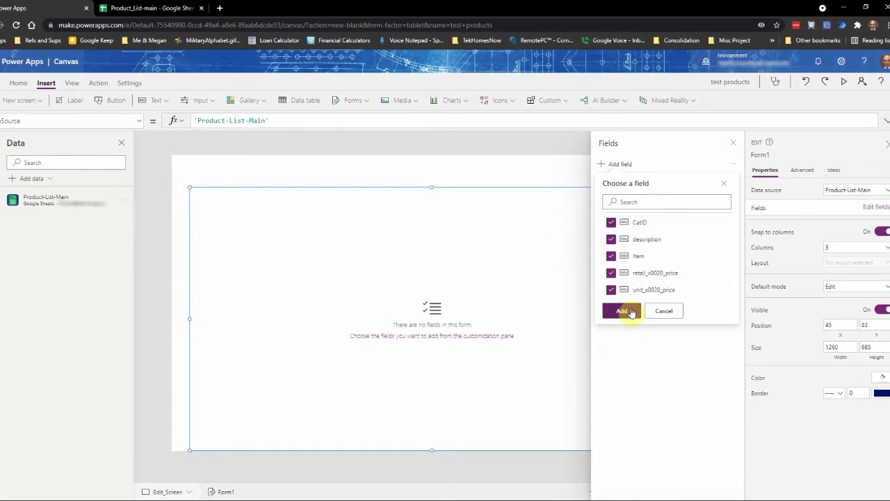
click(626, 311)
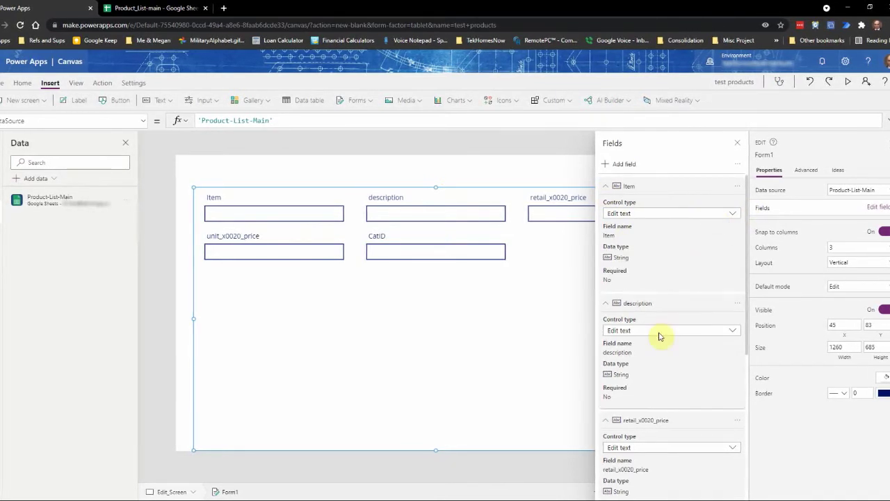
Review the form's field settings, close the field list, and set the form layout to 2 columns.
scroll(660, 354, down, 3)
scroll(660, 362, up, 5)
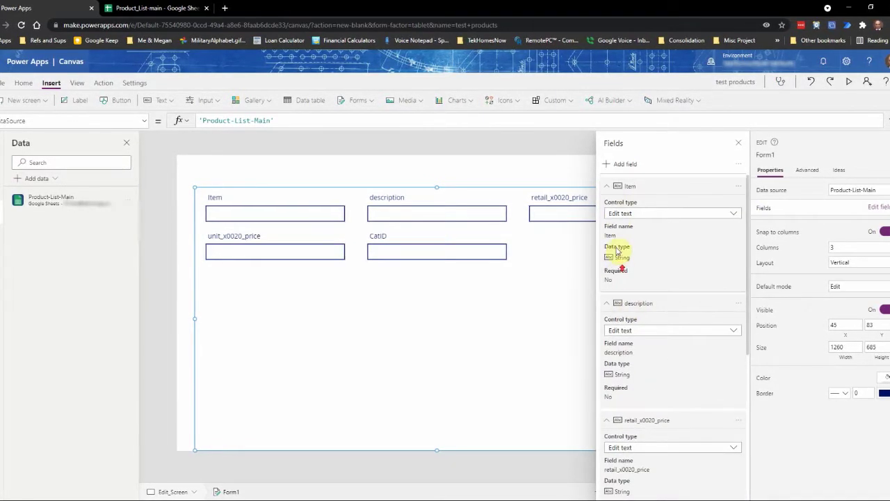
click(609, 187)
click(613, 210)
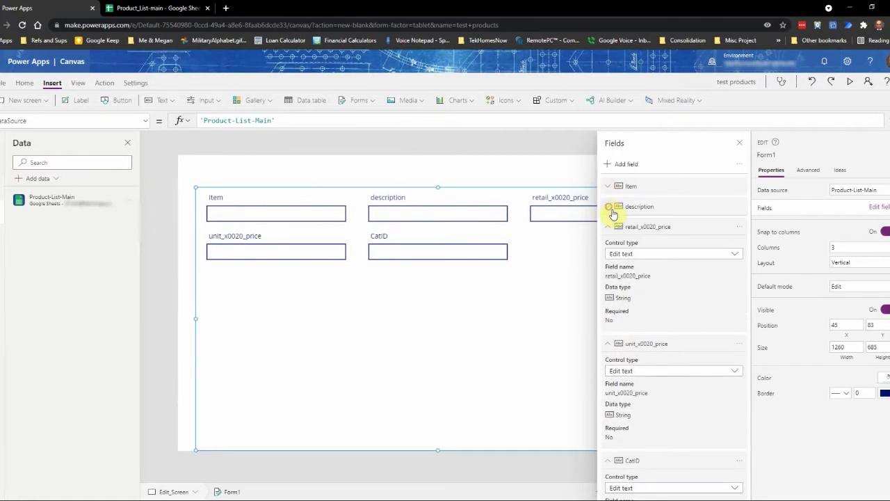
click(740, 144)
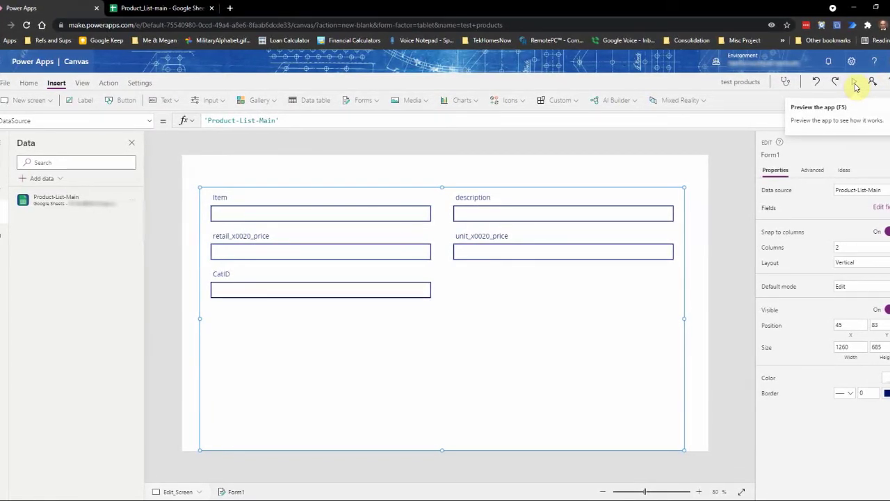
Preview Edit_Screen to check how the form displays, and return to editing.
click(855, 83)
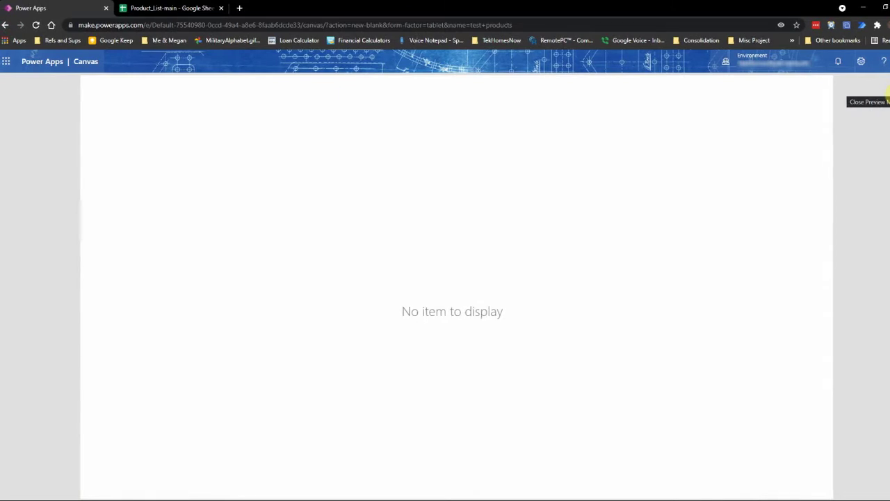
click(888, 89)
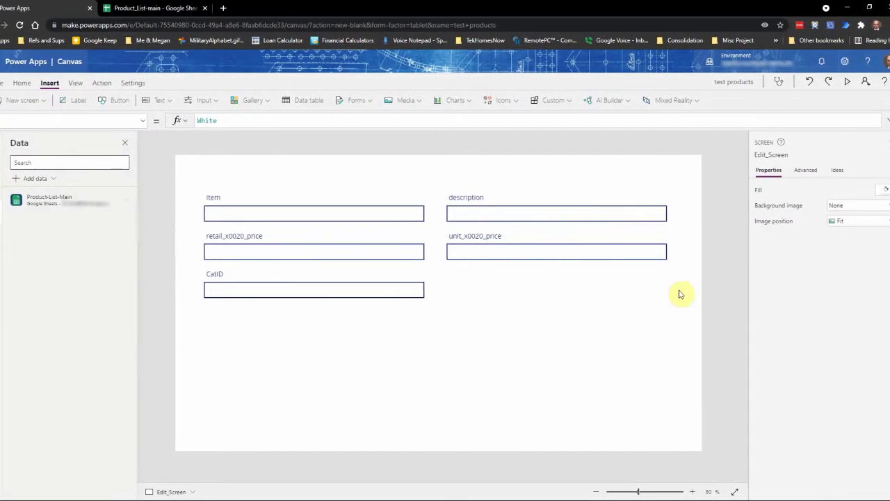
click(847, 81)
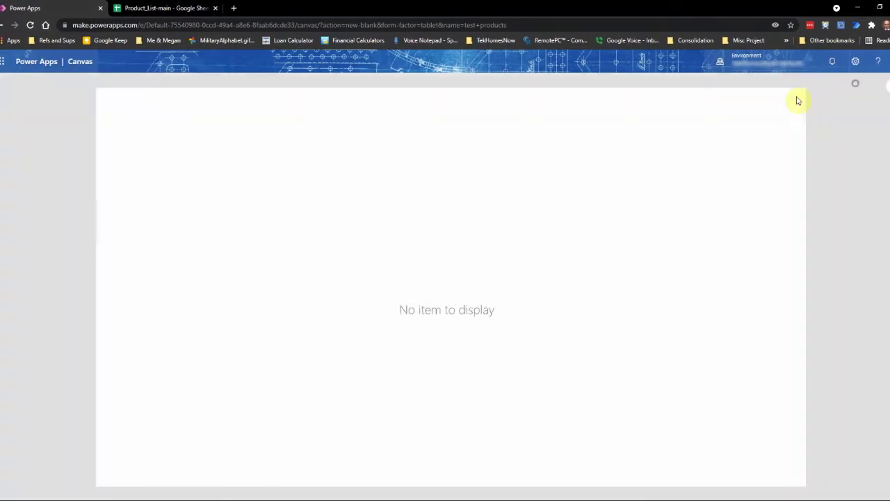
click(855, 83)
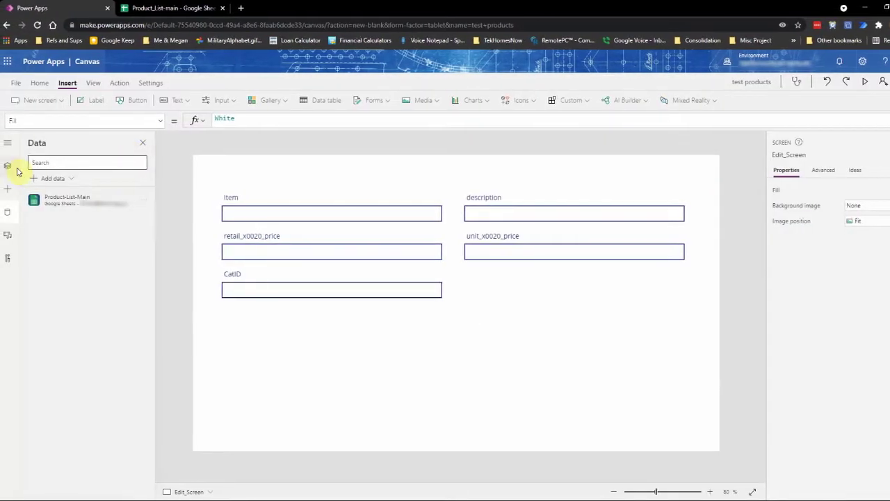
Open Main_Screen and preview its product gallery in a temporarily reduced browser window.
click(8, 166)
click(90, 210)
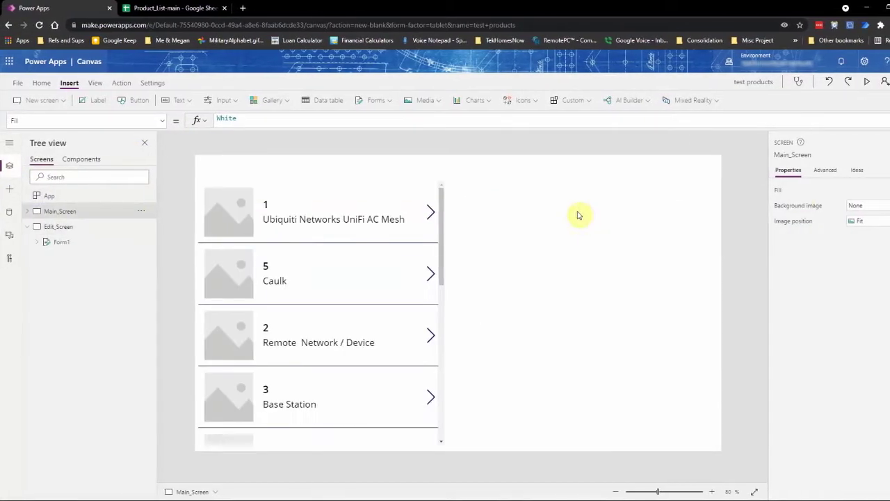
click(861, 82)
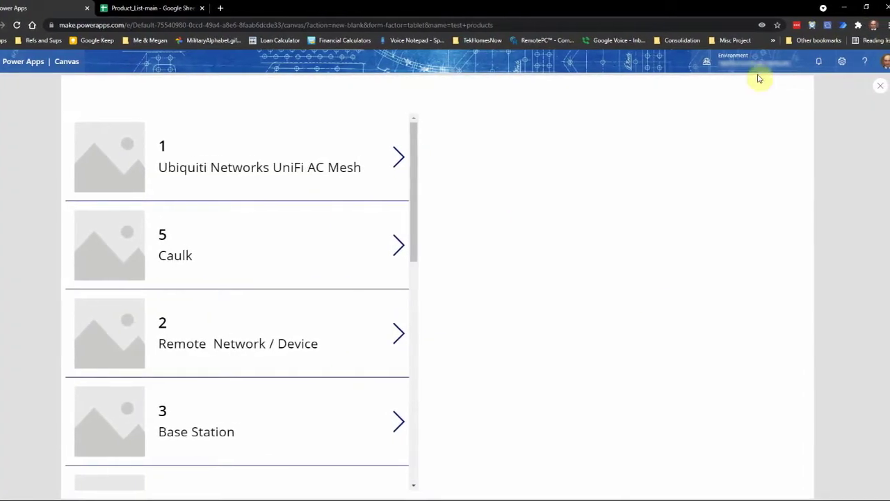
click(866, 7)
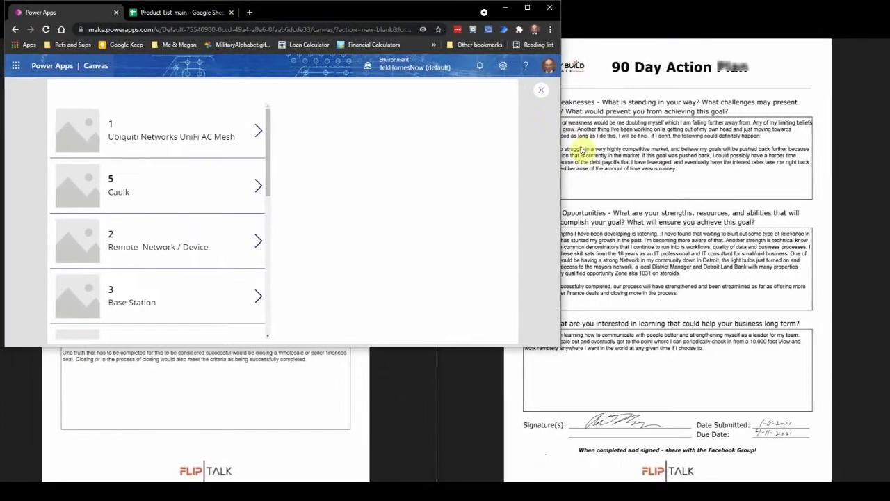
drag(370, 5, 532, 67)
drag(706, 243, 666, 258)
click(640, 60)
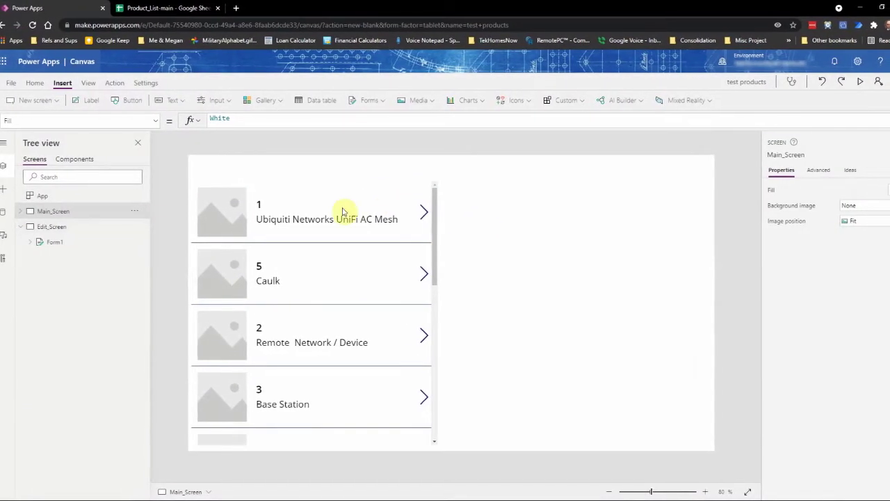
Set the OnSelect formula of the gallery's next arrow to Navigate(Edit_Screen,ScreenTransition.Fade).
click(416, 212)
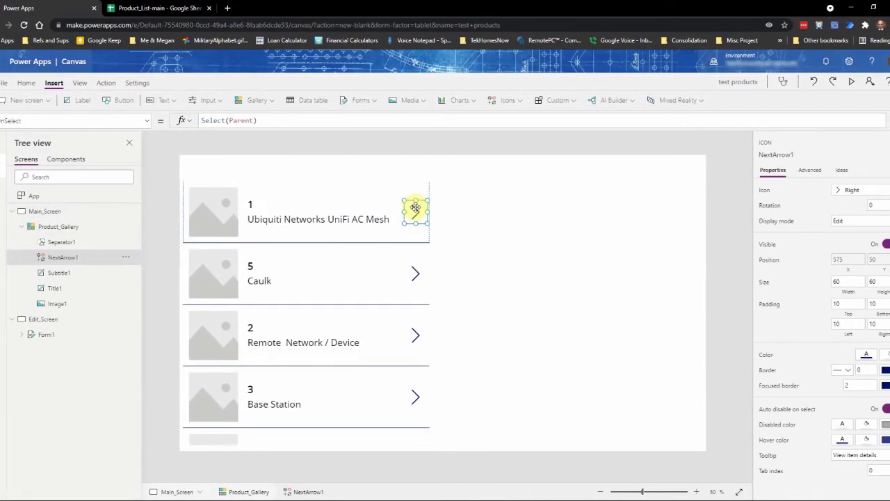
click(56, 335)
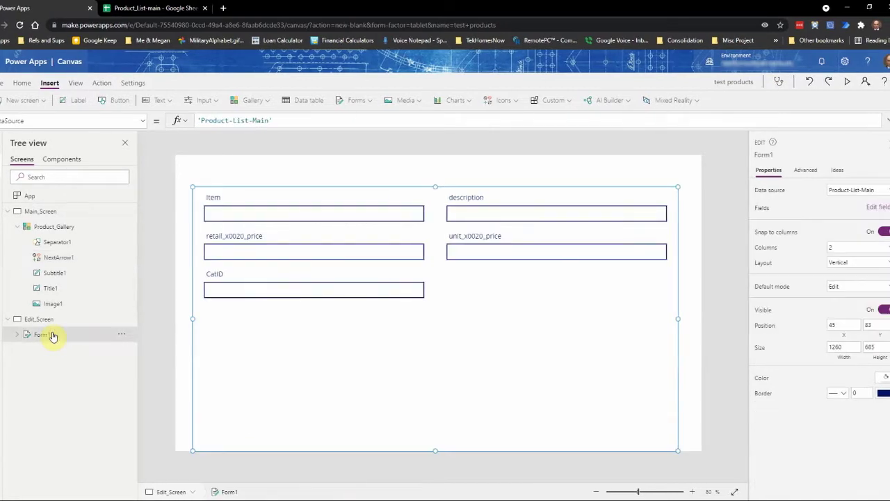
click(66, 227)
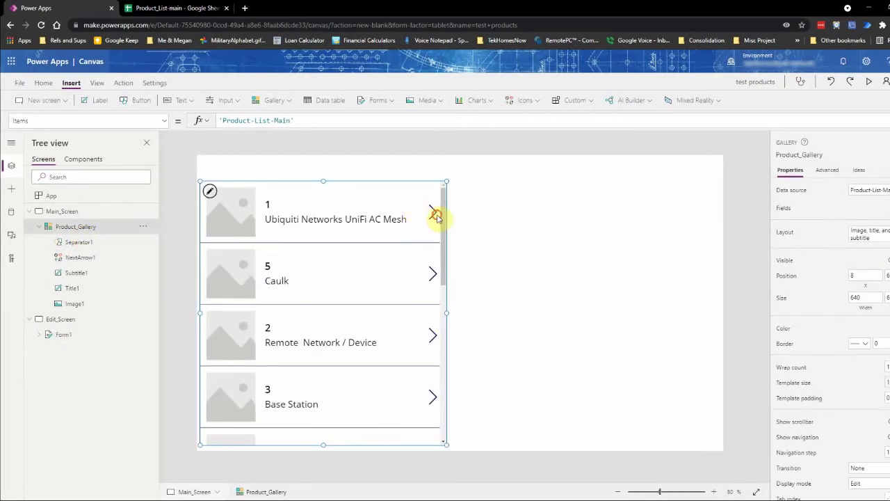
click(434, 215)
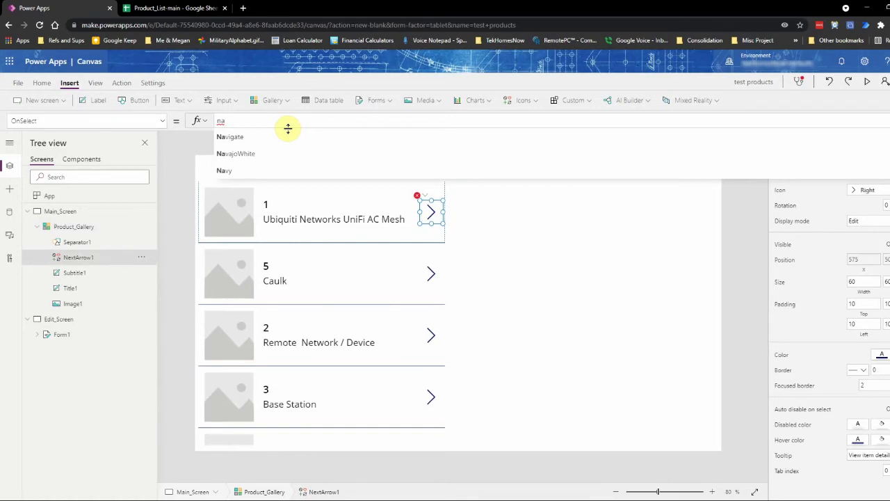
click(249, 138)
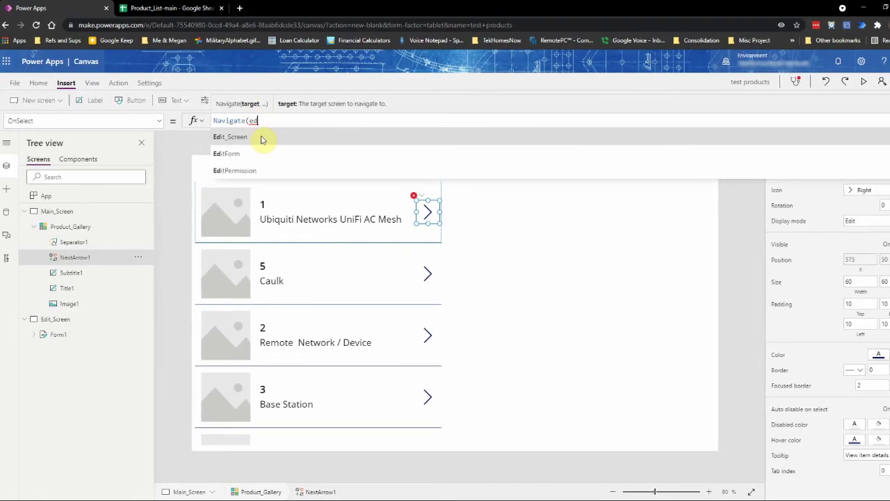
click(262, 137)
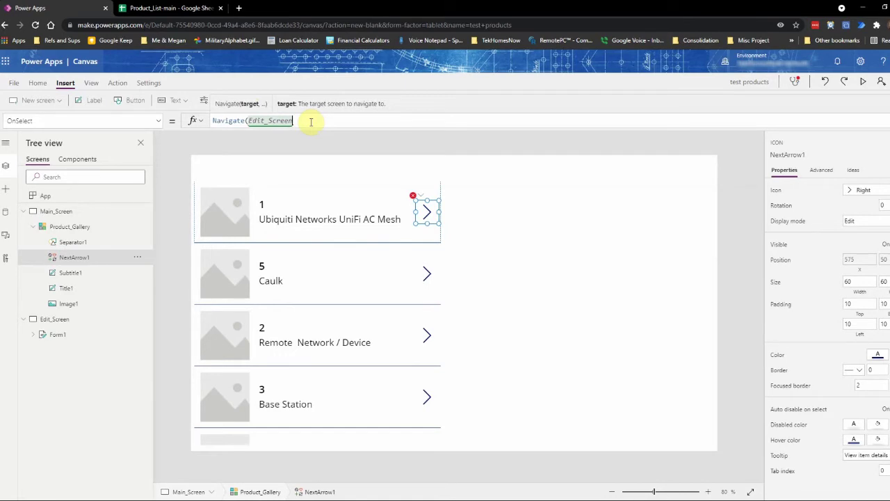
text(,)
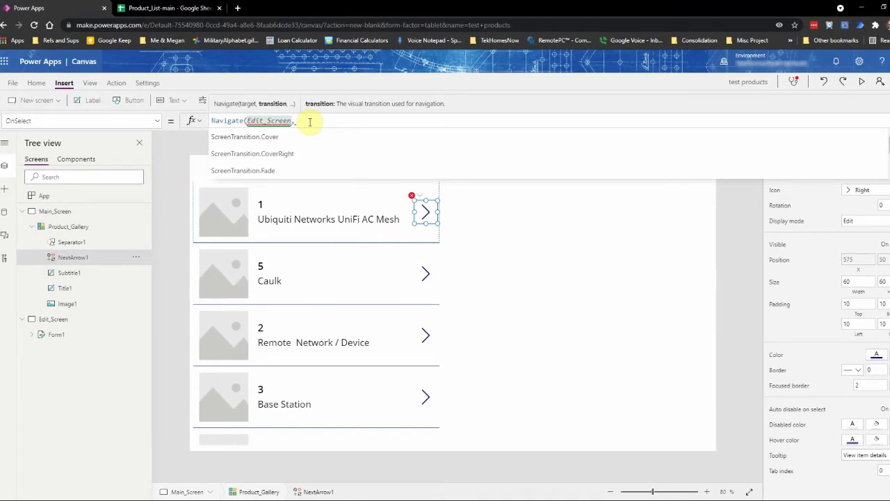
click(290, 171)
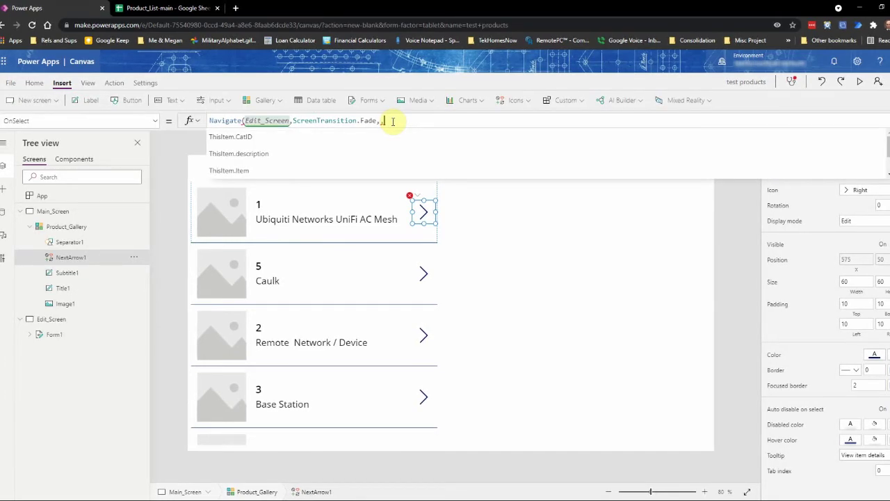
key(BackSpace)
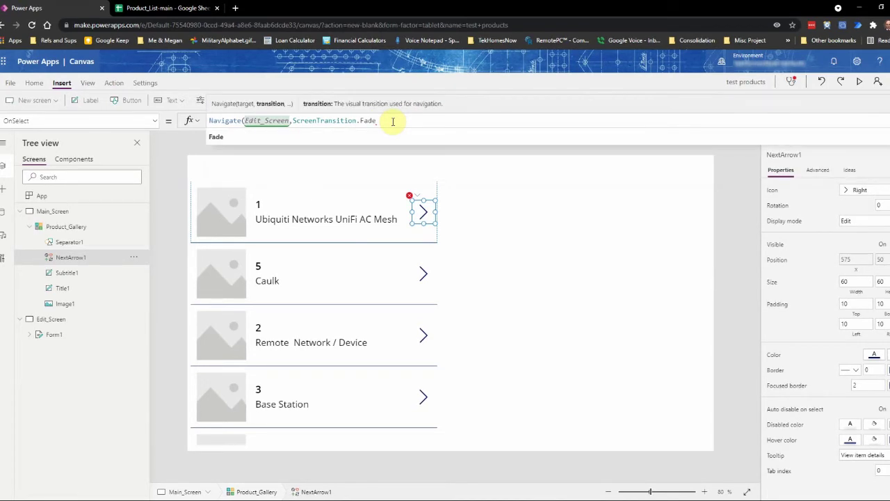
text())
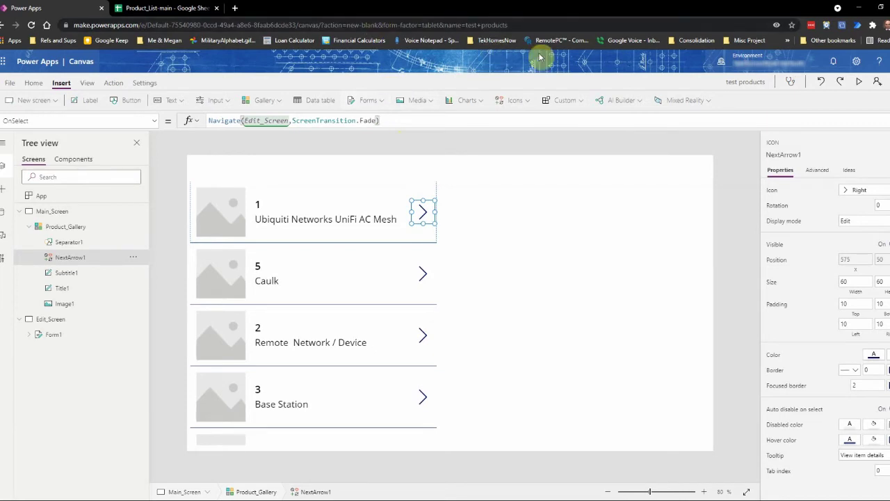
Test the first row's next arrow in the app preview and recheck its OnSelect formula.
click(859, 80)
click(410, 160)
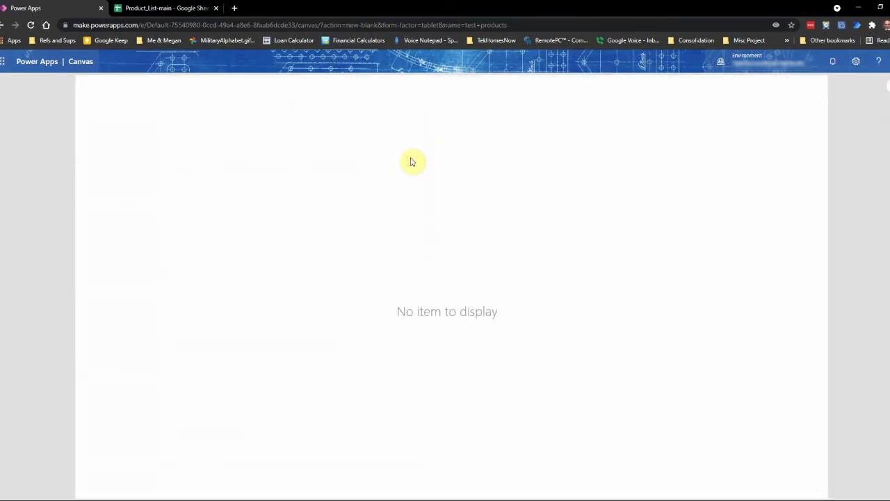
click(888, 87)
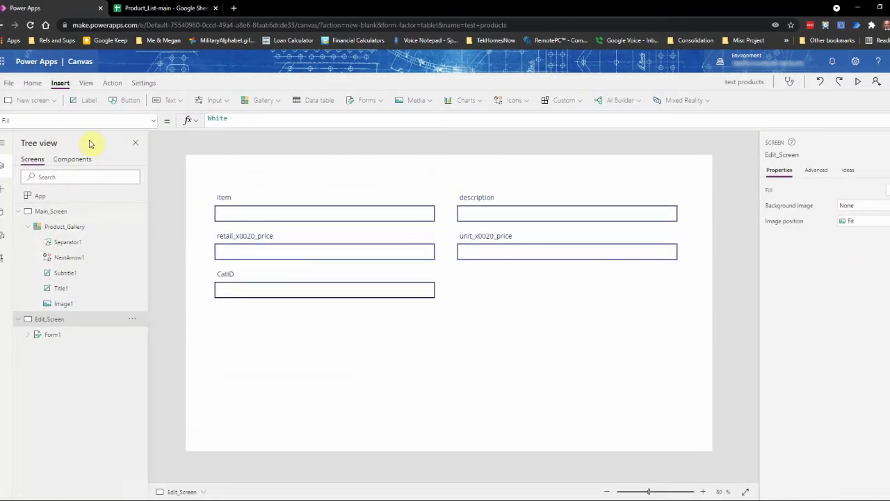
click(94, 231)
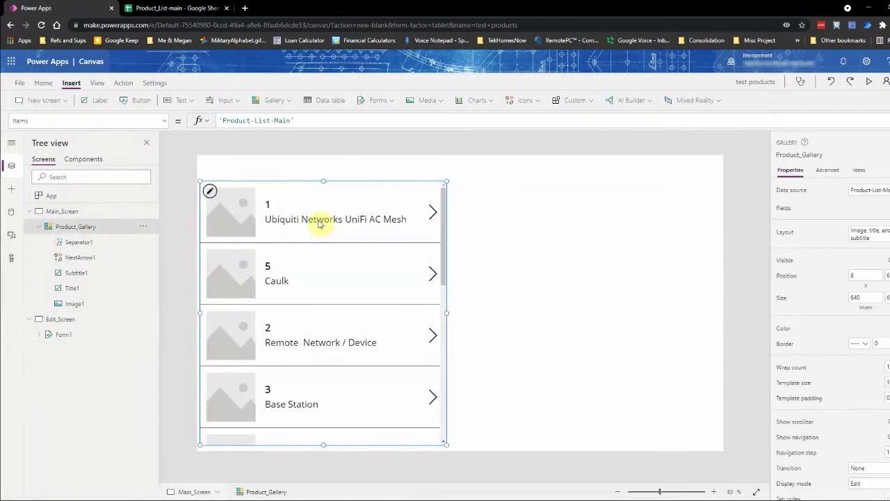
click(433, 212)
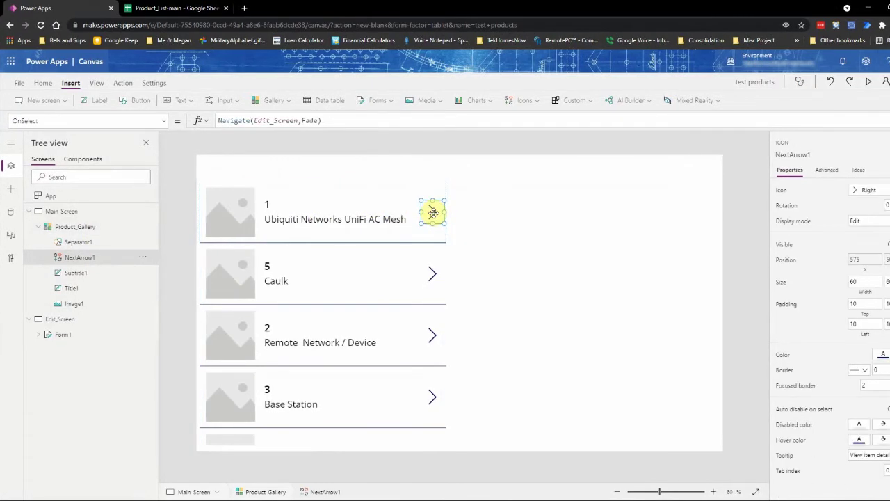
Set the Item property of the edit form on Edit_Screen to Product_Gallery.Selected.
click(73, 334)
click(97, 319)
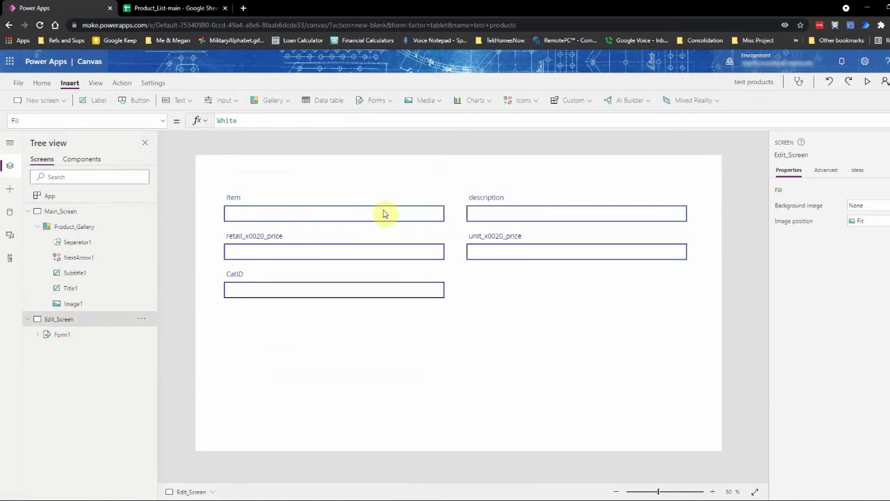
click(382, 337)
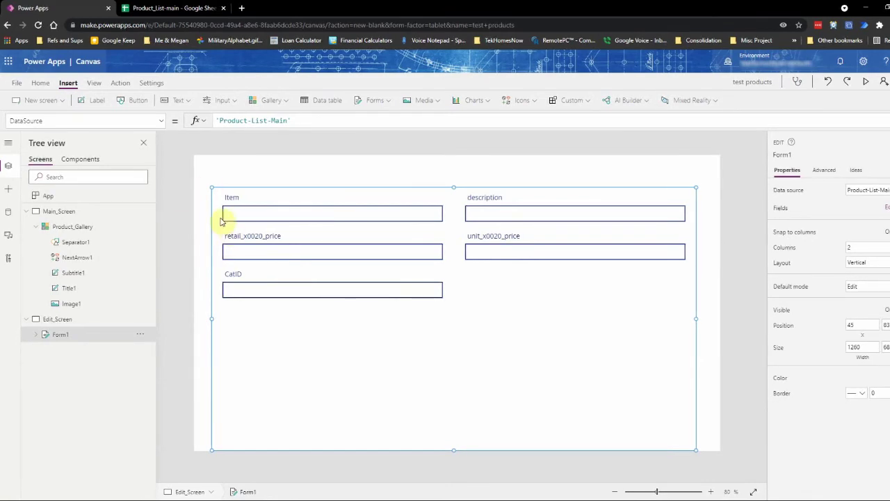
click(160, 121)
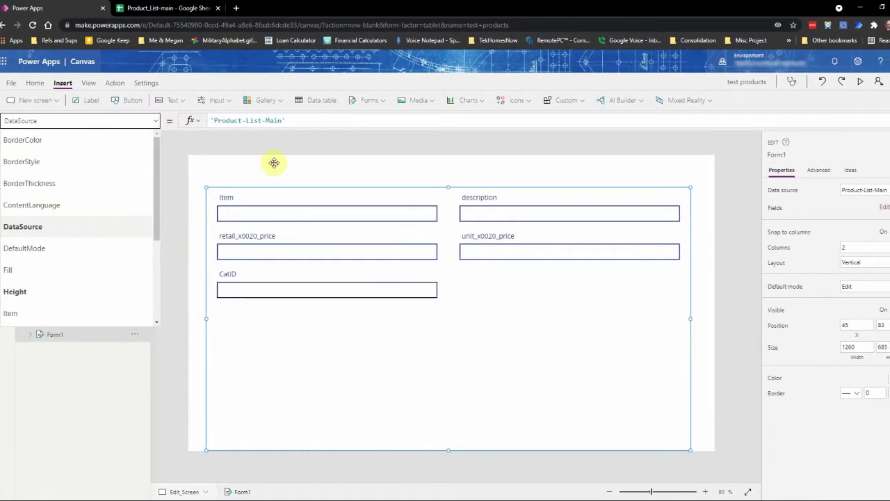
scroll(59, 250, down, 2)
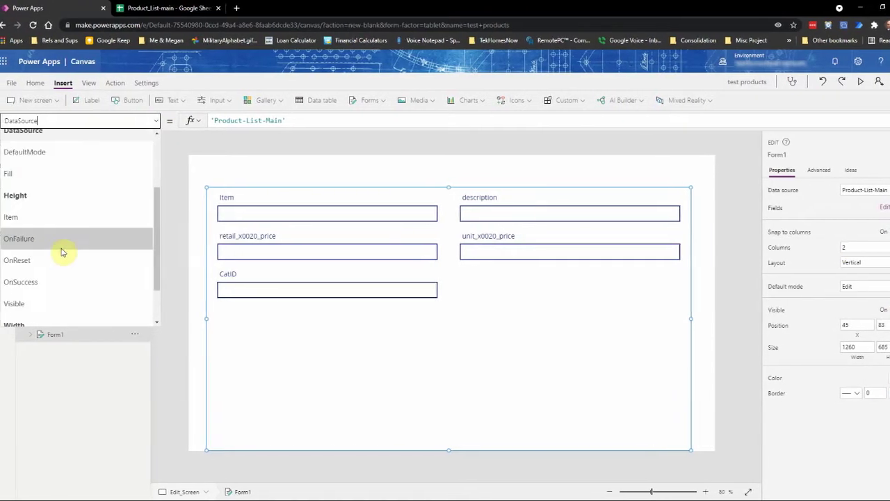
click(62, 223)
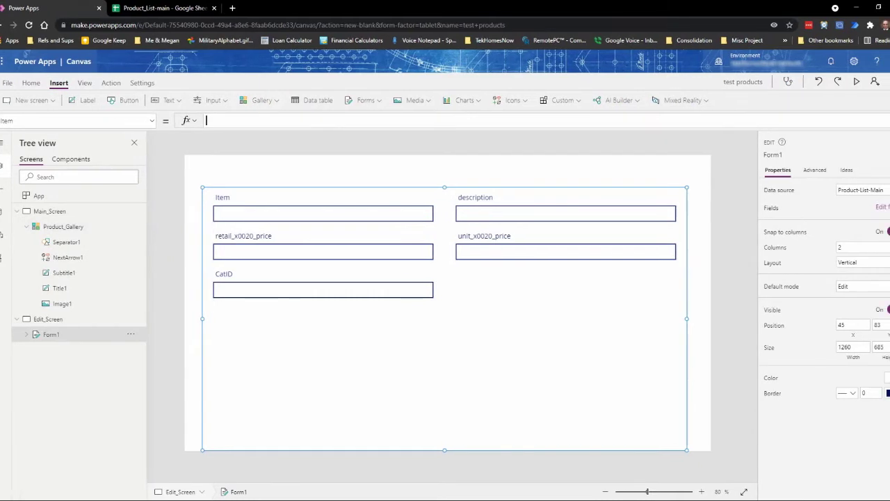
click(254, 121)
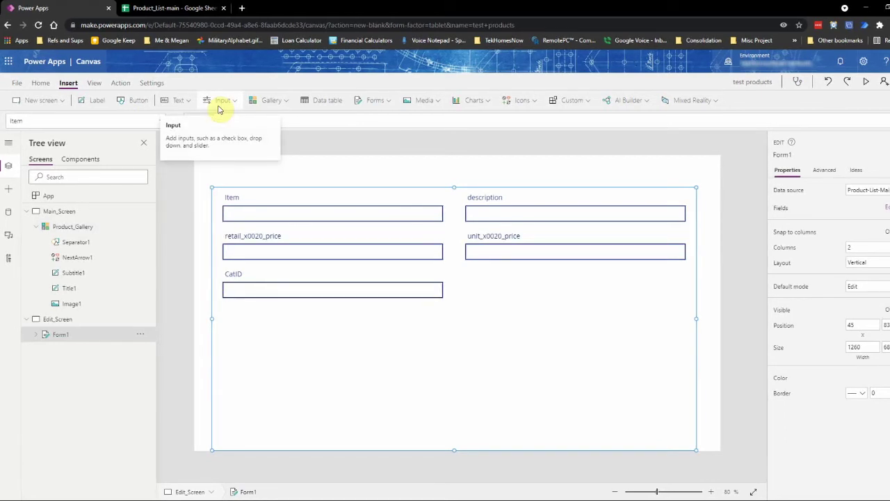
text(pro)
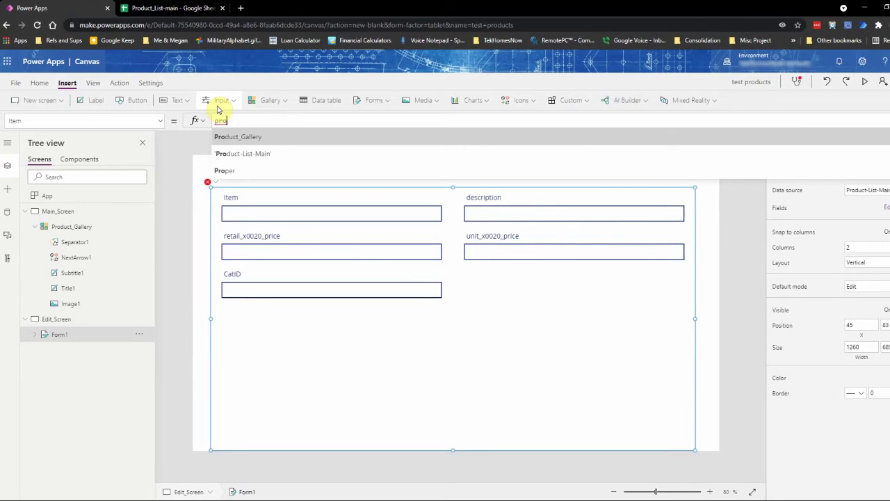
click(266, 139)
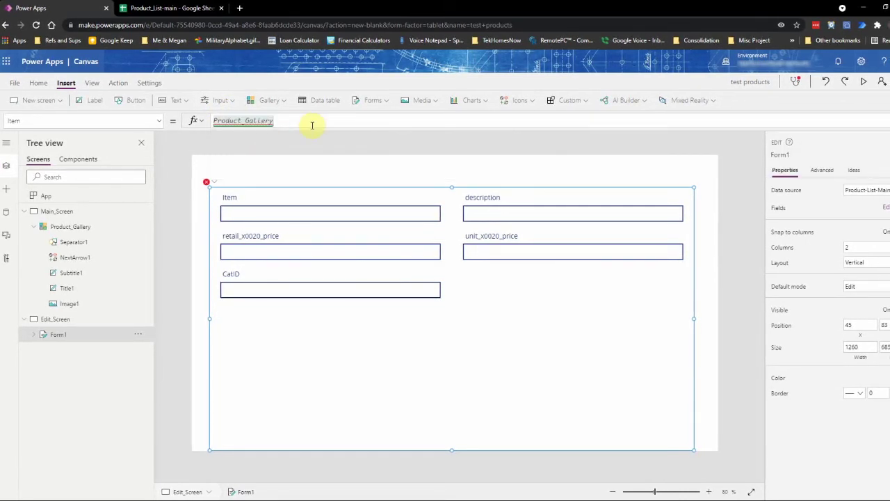
text(.)
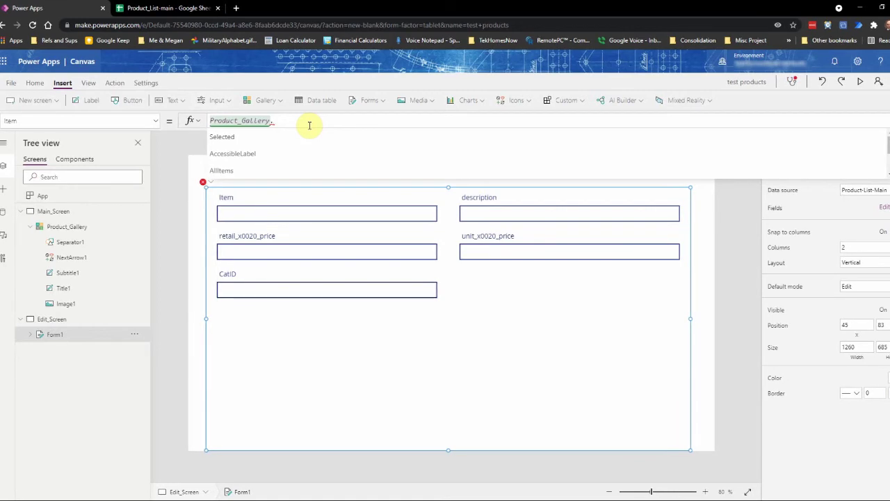
text(lected)
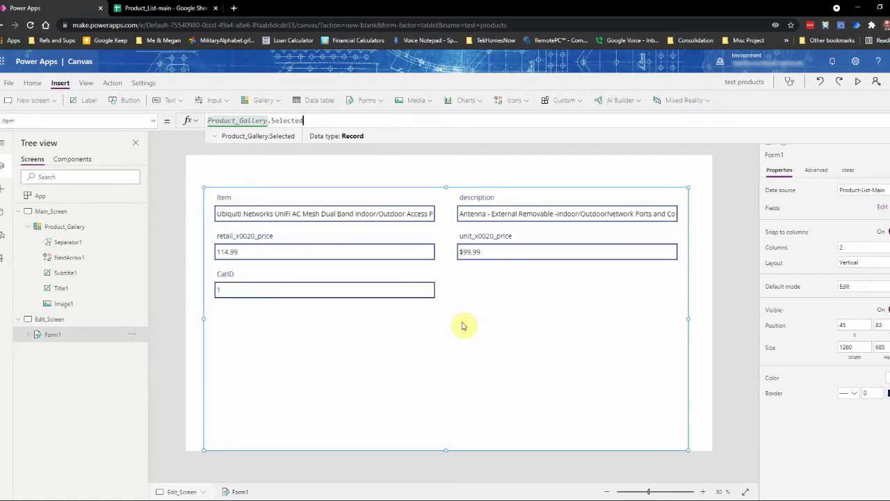
Add a "go back" button above the edit form and set its OnSelect formula to Navigate(Main_Screen,ScreenTransition.CoverRight).
click(372, 173)
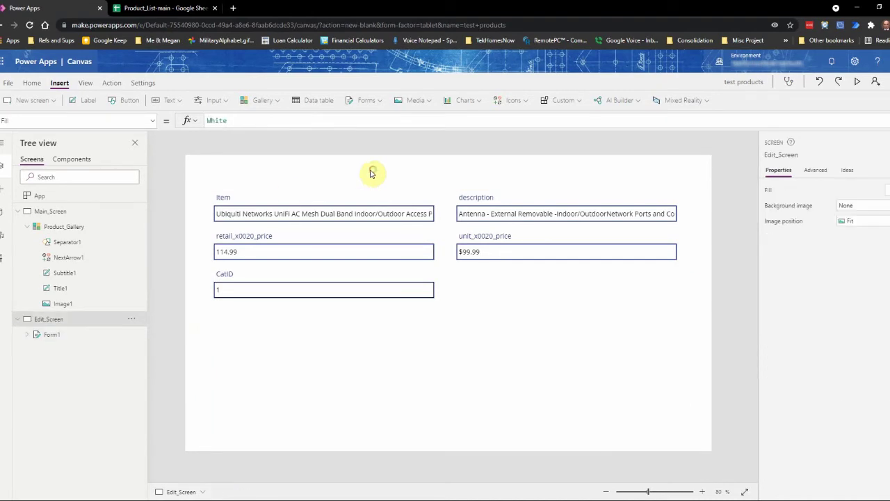
click(123, 100)
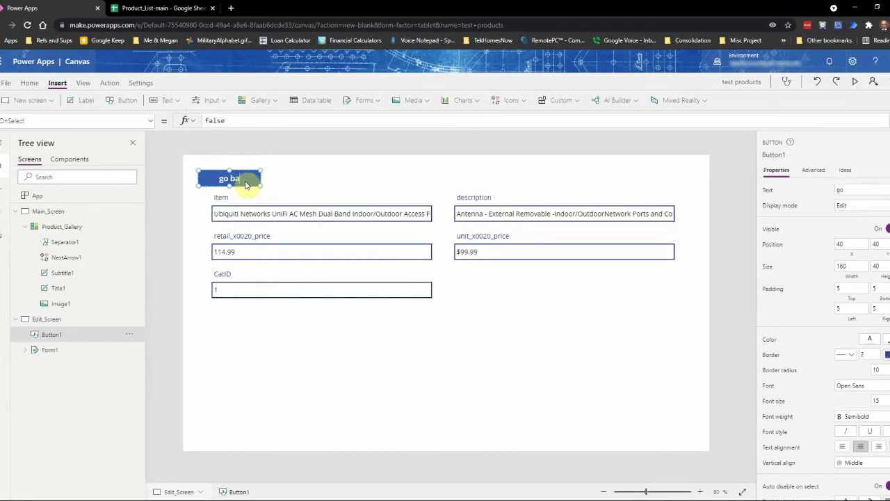
double_click(248, 120)
key(BackSpace)
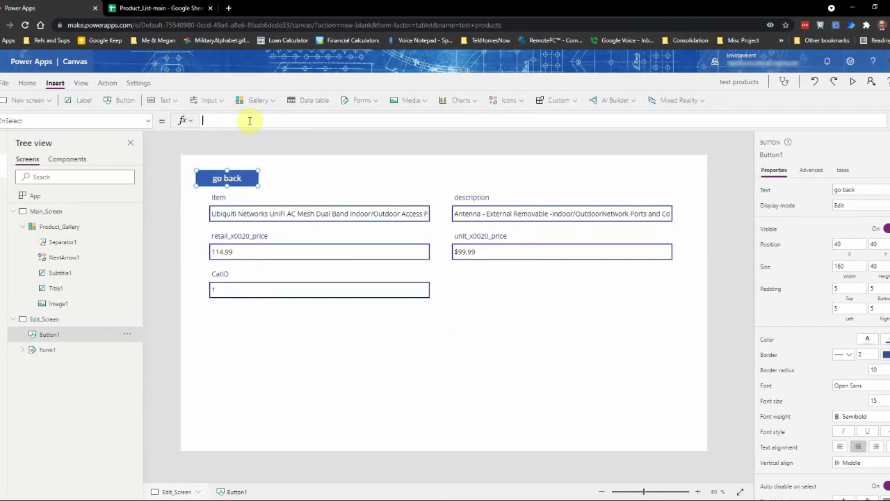
text(Na)
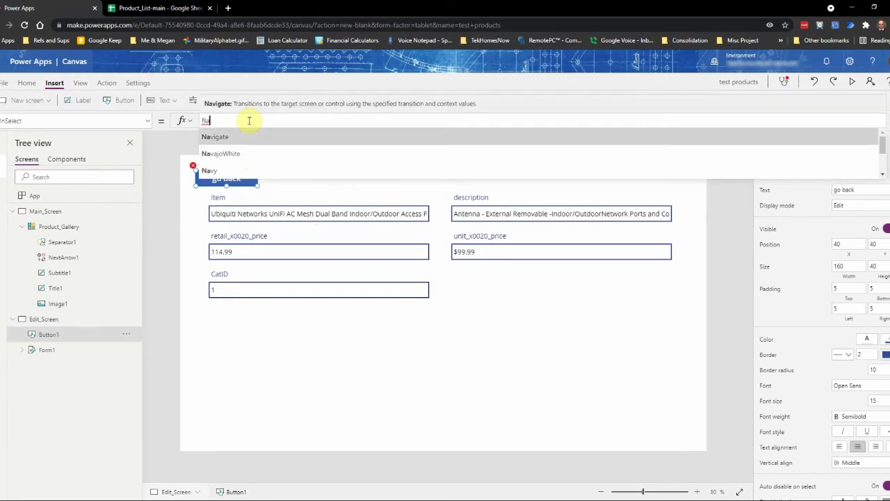
text(vigate()
key(Down)
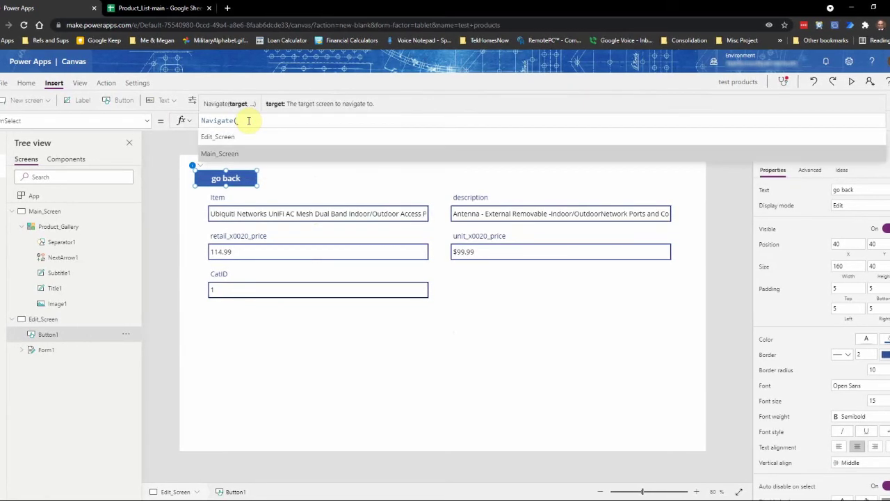
key(Tab)
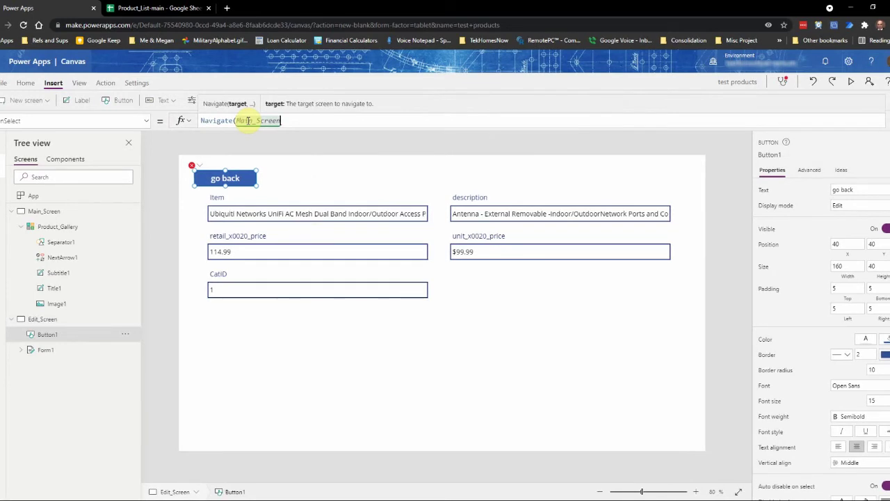
text(,)
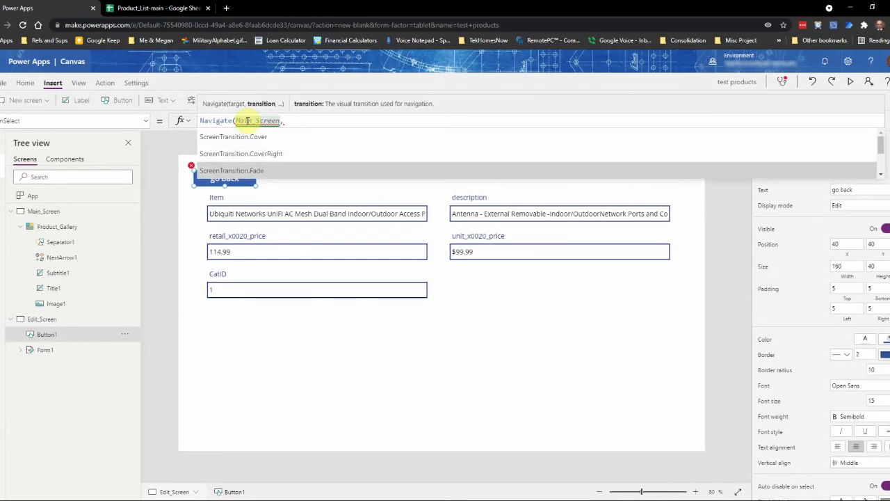
key(Up)
key(Tab)
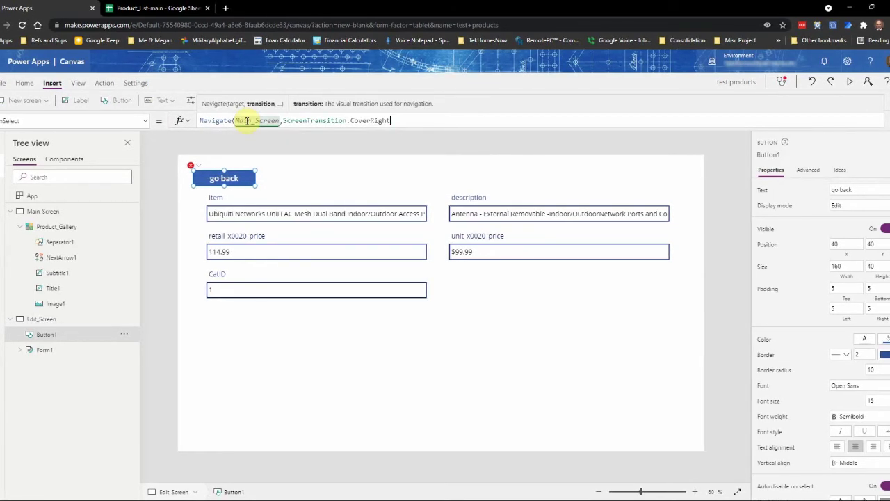
text())
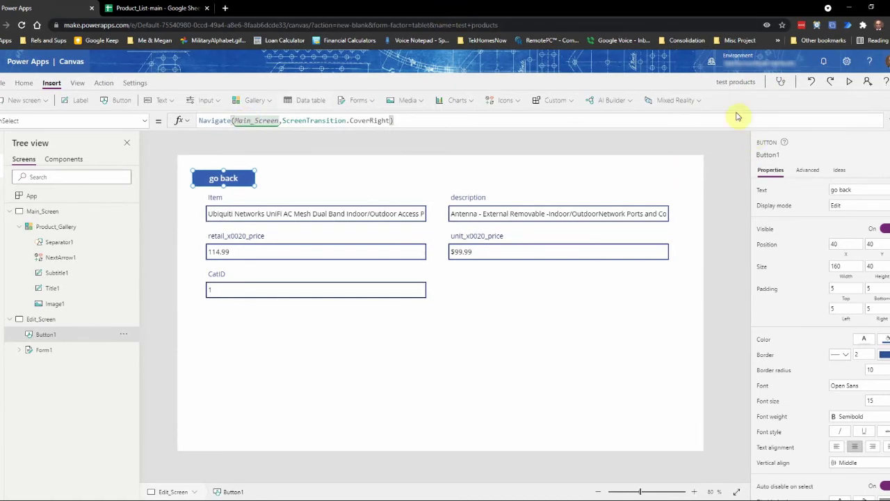
Preview the app, test the go back button, and open the Caulk item from the gallery.
click(849, 81)
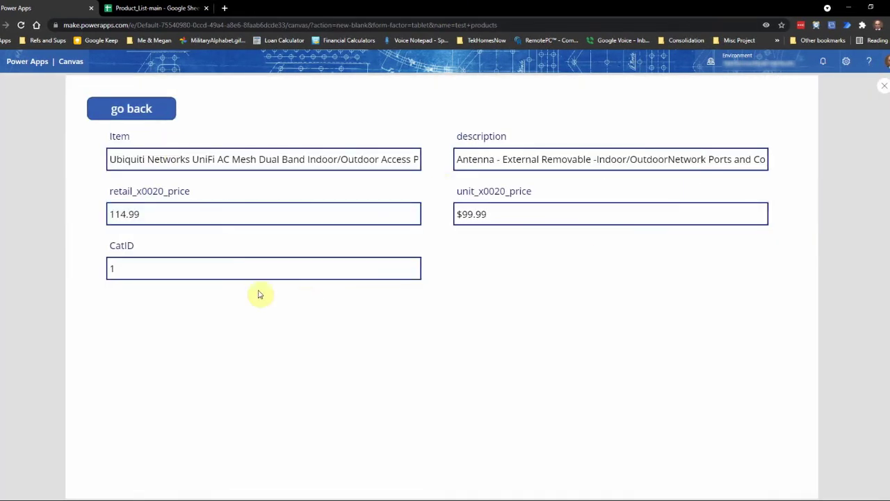
click(143, 110)
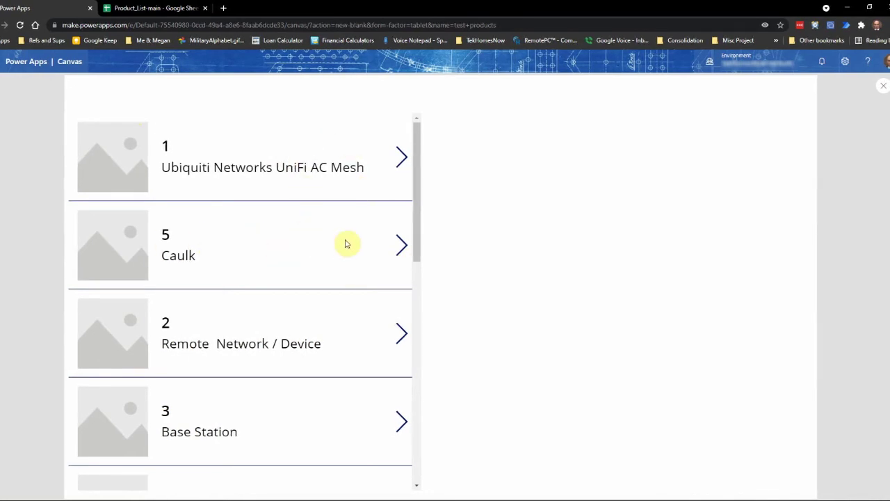
click(400, 246)
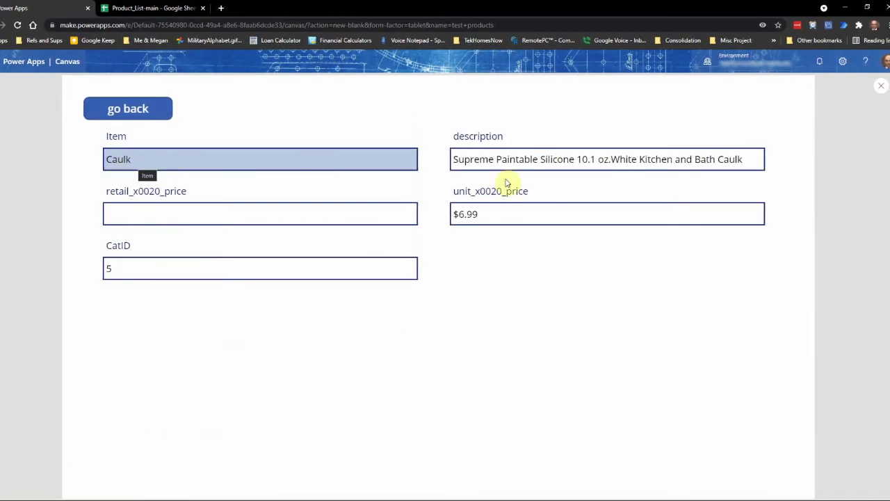
Change the Caulk item's unit price to $7.99 in the previewed form and go back to the product gallery.
click(488, 212)
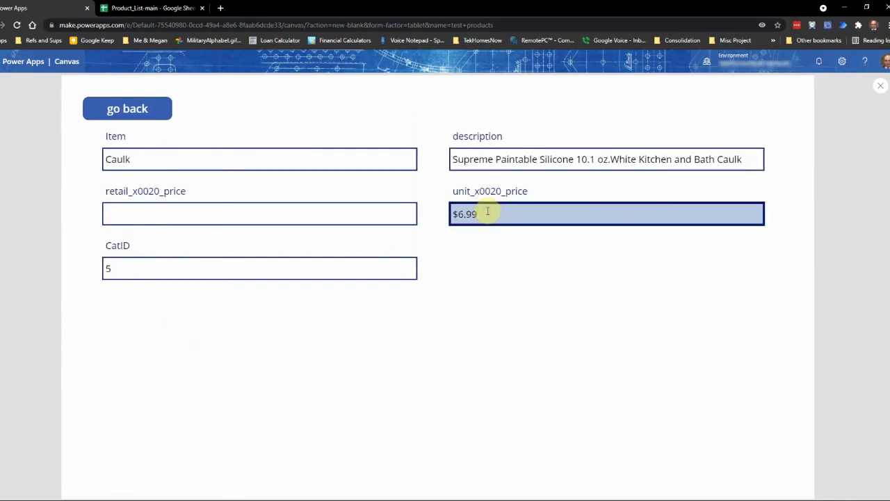
key(Left)
key(Left)
key(Left)
key(BackSpace)
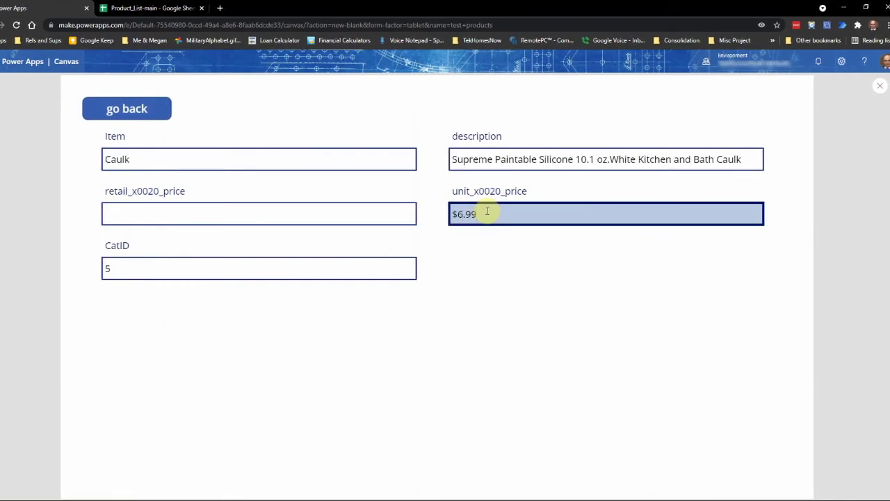
text(7)
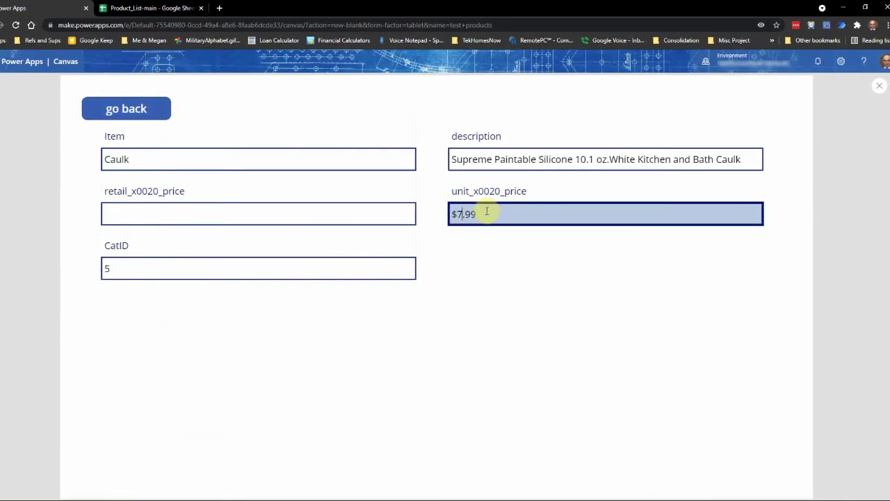
key(Tab)
click(229, 205)
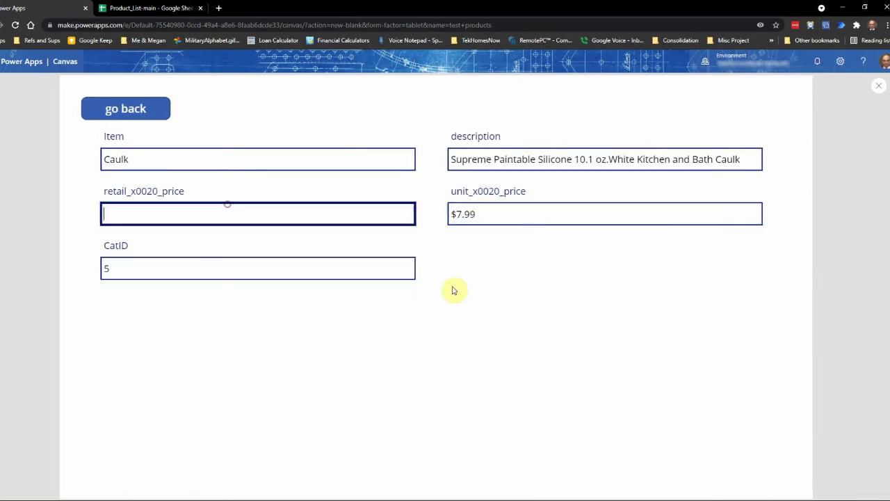
click(126, 108)
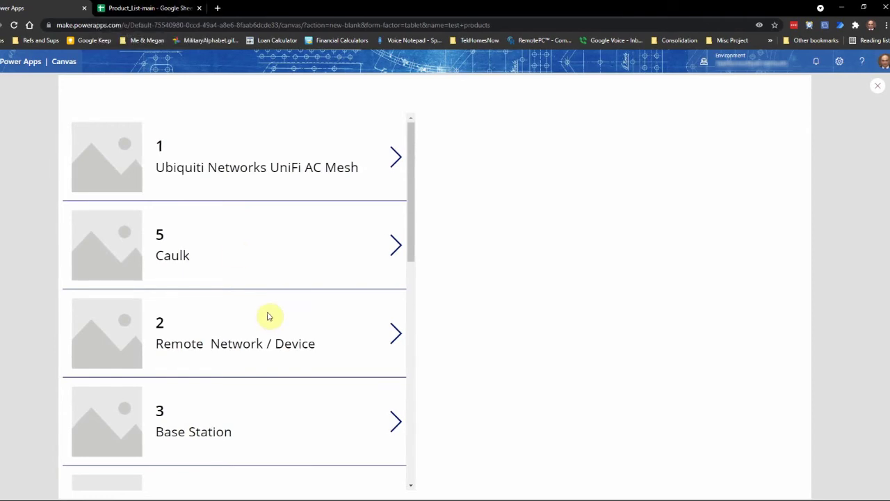
Switch to the Product_List-main Google Sheet, inspect the Caulk row's prices, and reload the sheet to check for the edit.
click(175, 8)
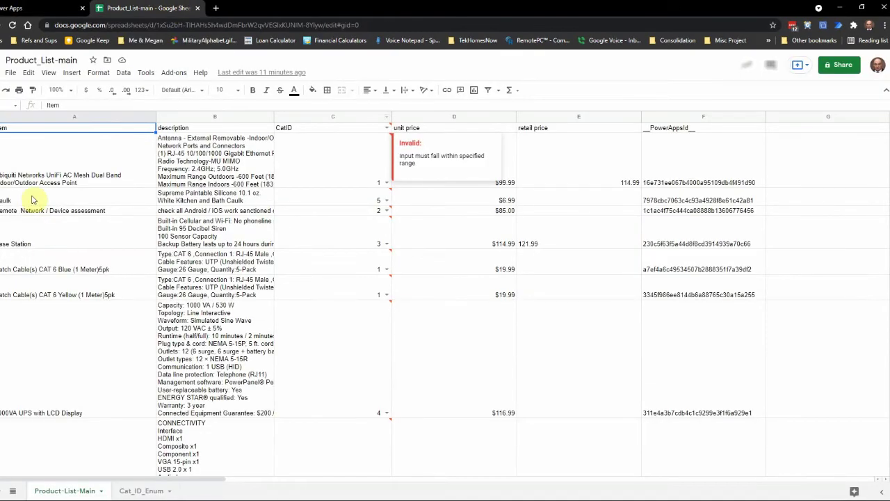
click(469, 201)
click(573, 199)
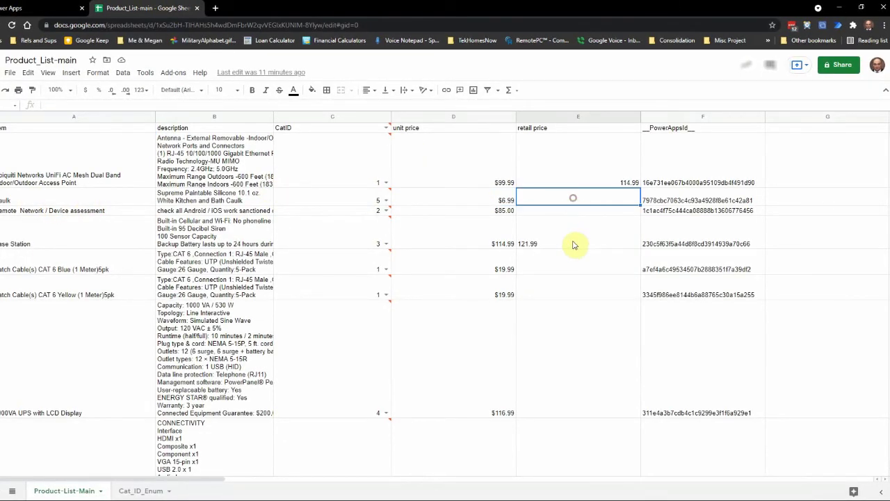
click(574, 243)
click(279, 199)
click(335, 285)
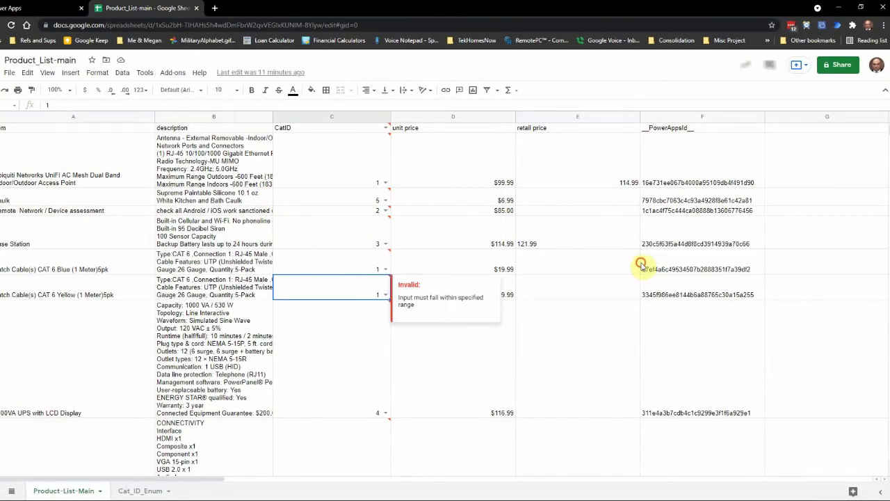
click(641, 264)
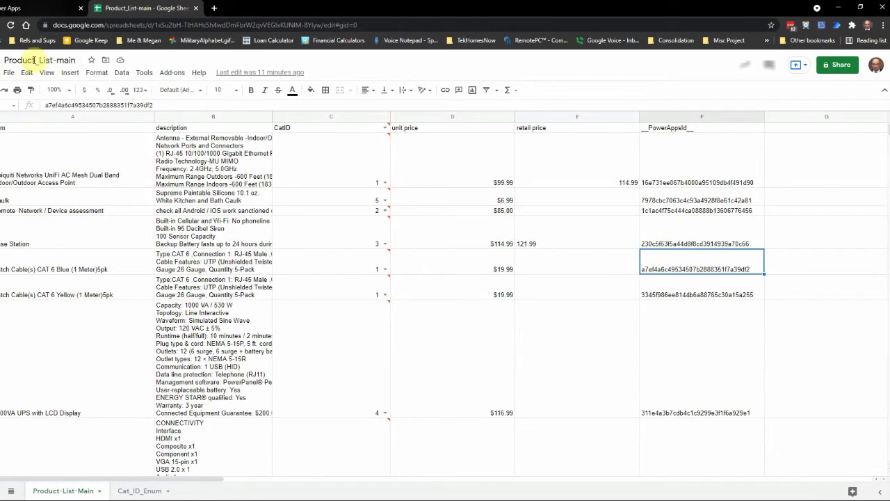
click(11, 26)
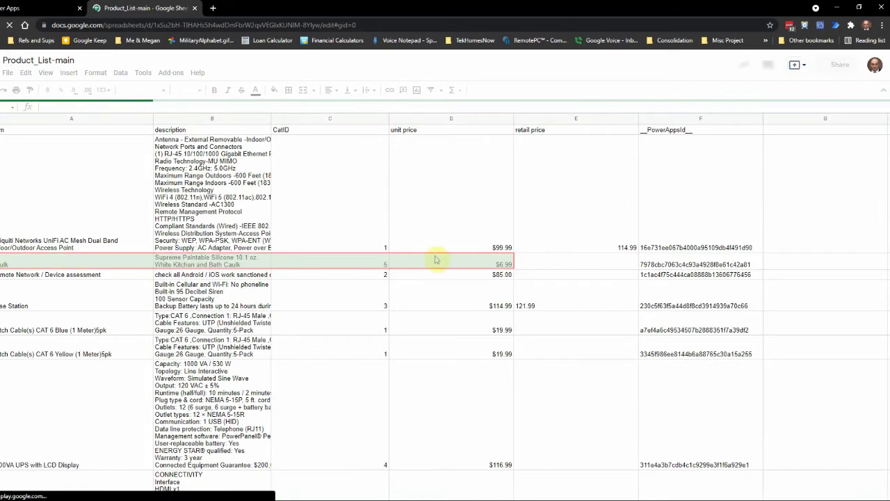
Return to the Power Apps preview and reopen the Caulk item to check its unit price and other fields.
click(56, 7)
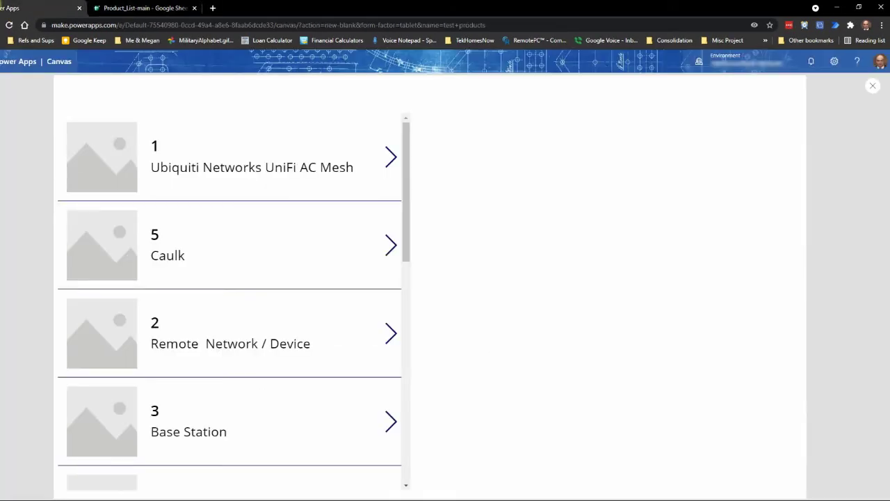
click(392, 244)
click(480, 217)
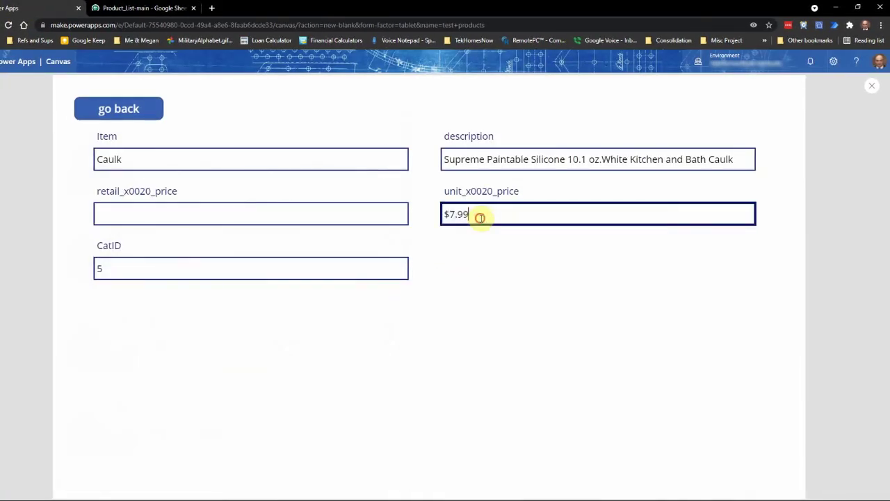
click(391, 218)
click(274, 267)
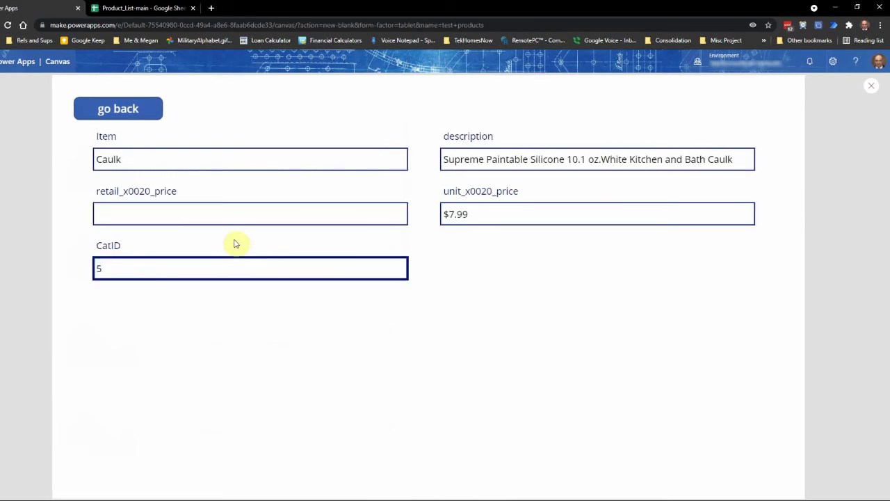
Switch to the Product_List-main Google Sheet, check the Caulk row's unit price, and return to the Power Apps preview.
click(122, 8)
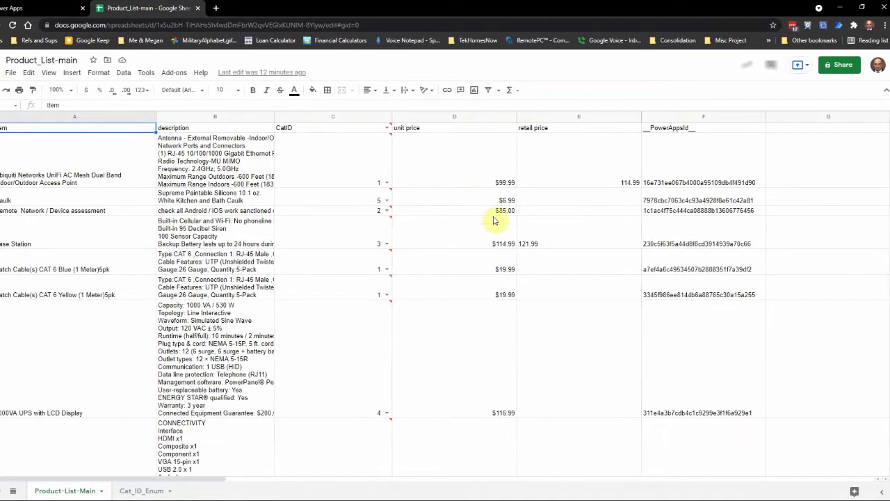
click(478, 201)
click(446, 238)
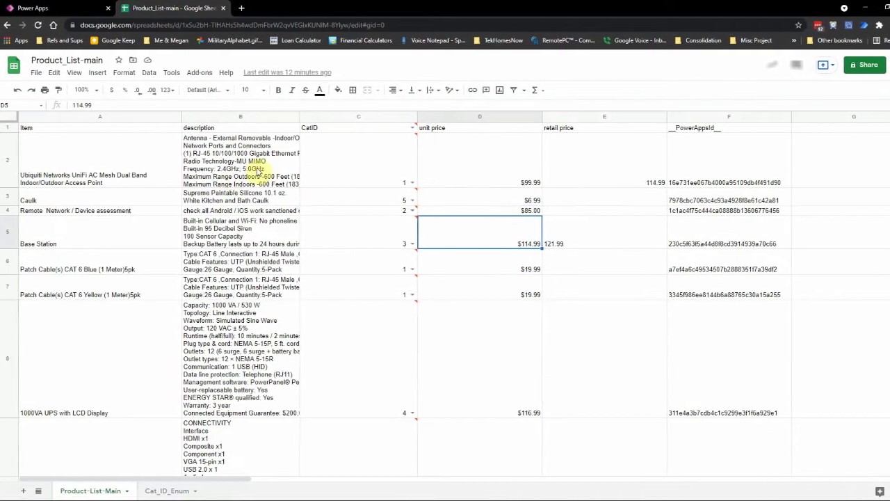
click(31, 8)
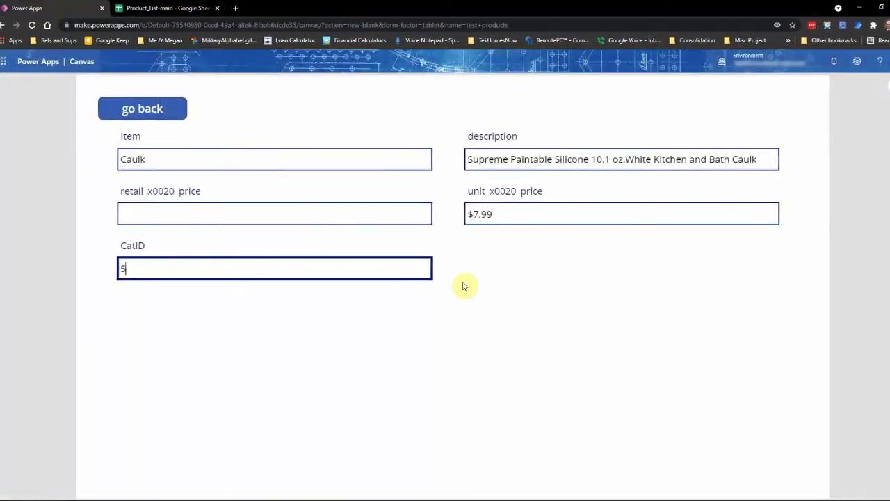
Close the preview and add a button labelled "Save" to Edit_Screen, level with the go back button at about X 1097, Y 40.
click(888, 86)
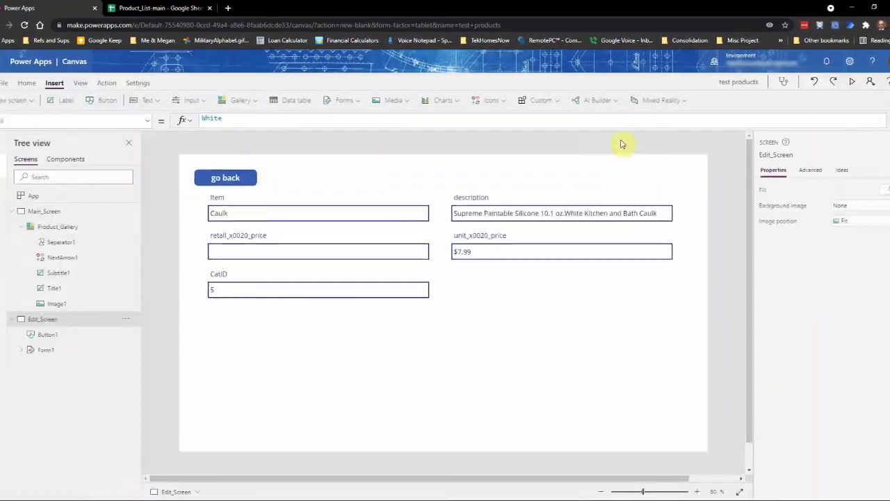
click(335, 173)
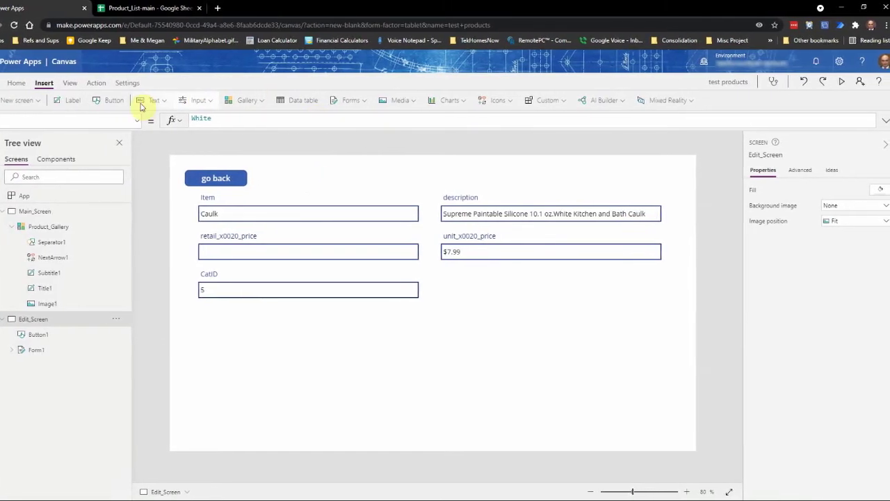
click(109, 104)
drag(253, 183, 629, 179)
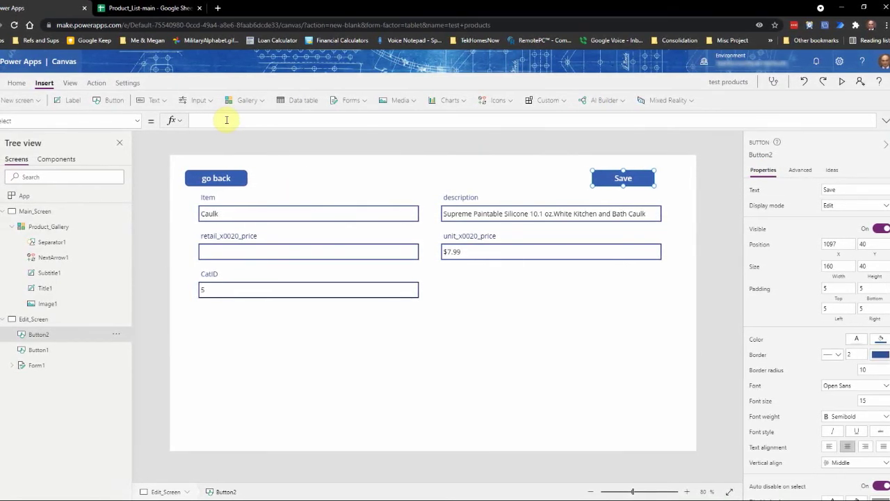
Set the Save button's OnSelect formula to SubmitForm(Form1).
text(b)
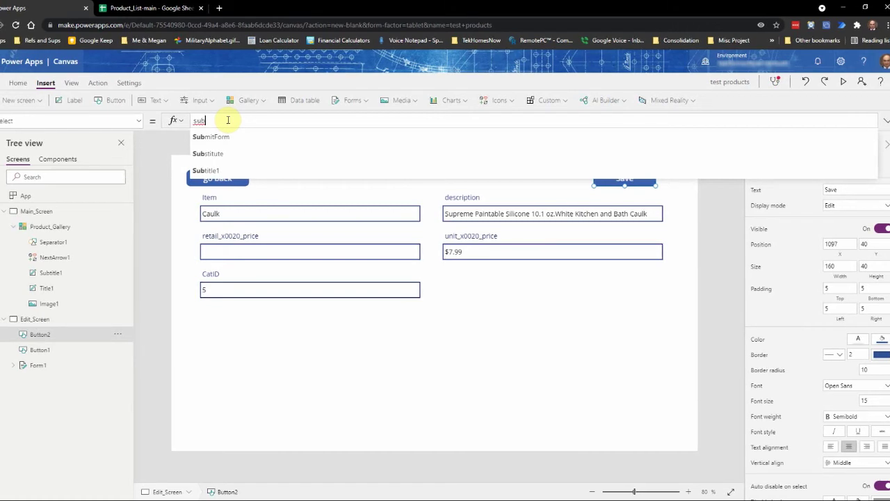
text(mitForm()
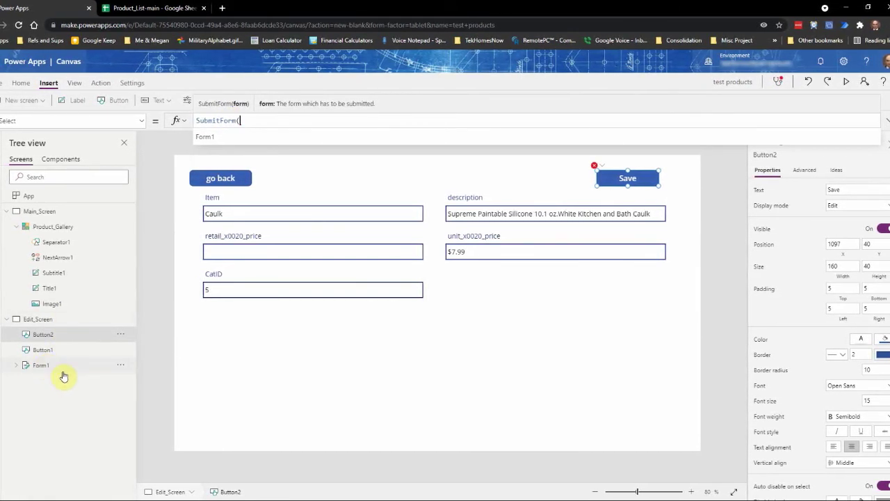
click(212, 138)
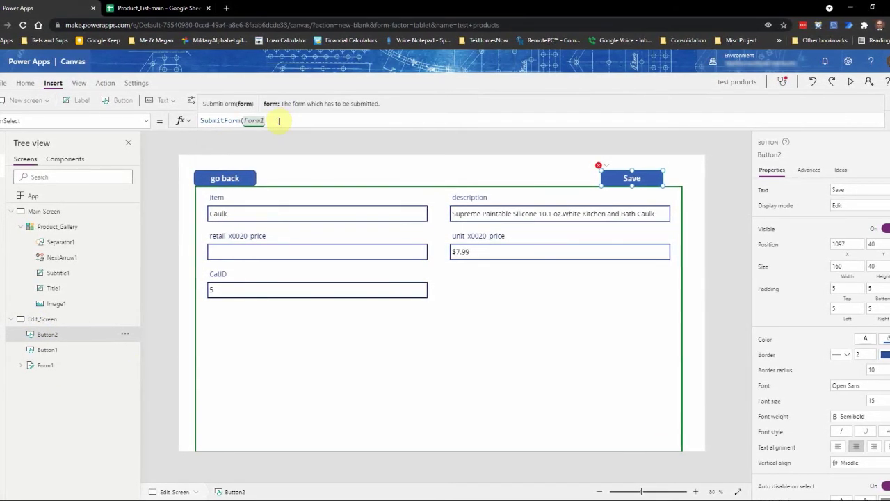
text(.)
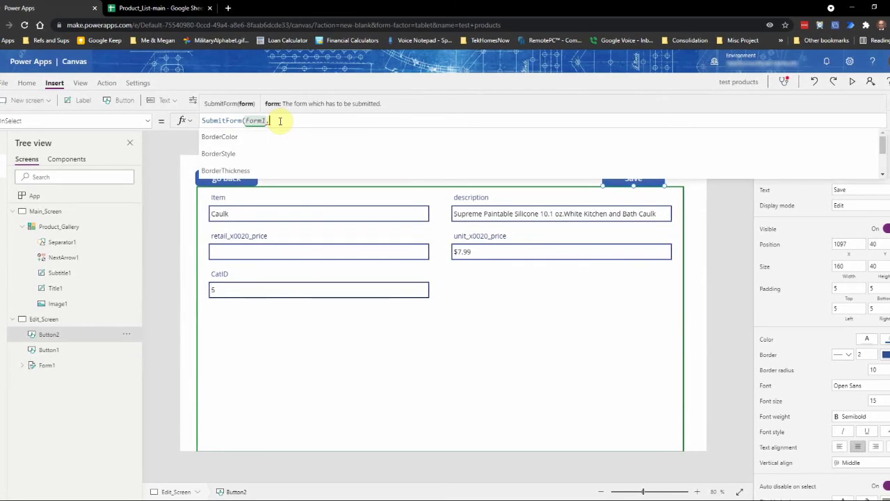
key(BackSpace)
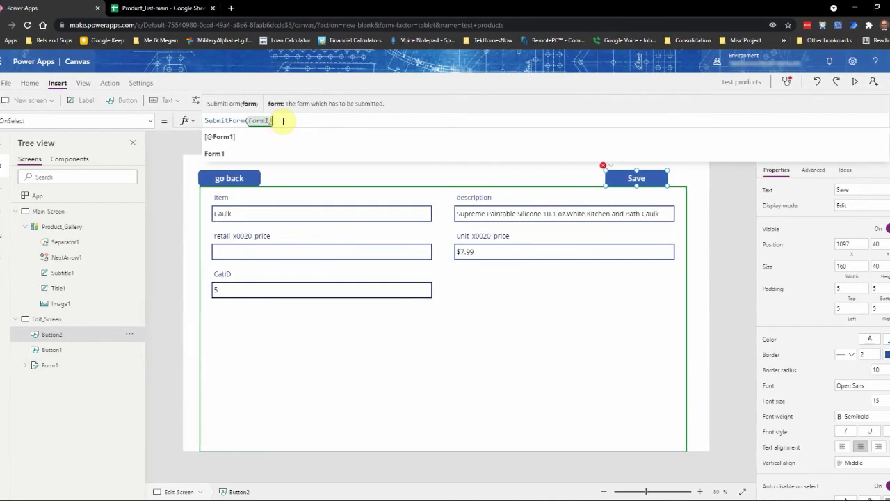
key(Escape)
click(543, 149)
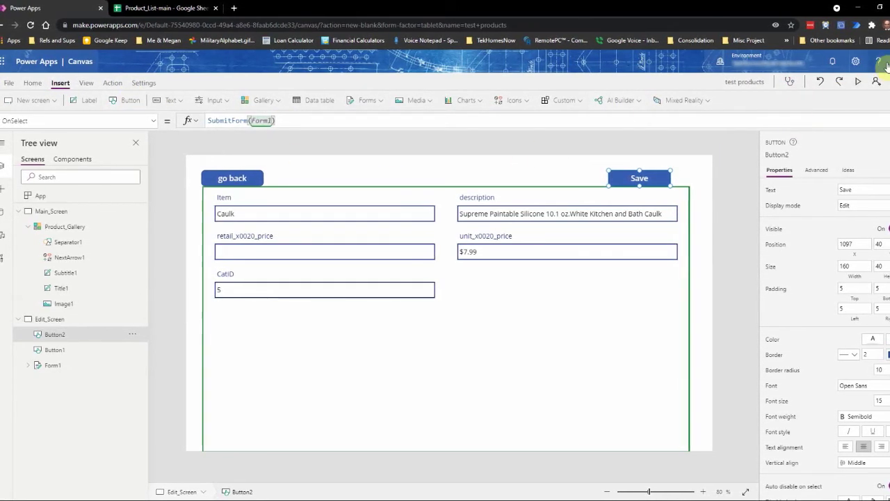
Preview the app and save the Caulk form, checking the Caulk row's unit price in the Product_List-main Google Sheet.
click(858, 82)
click(729, 110)
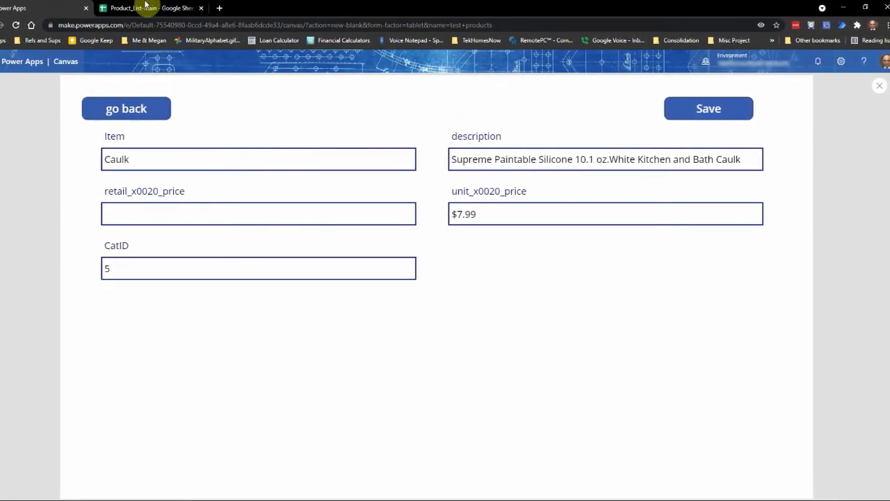
click(146, 7)
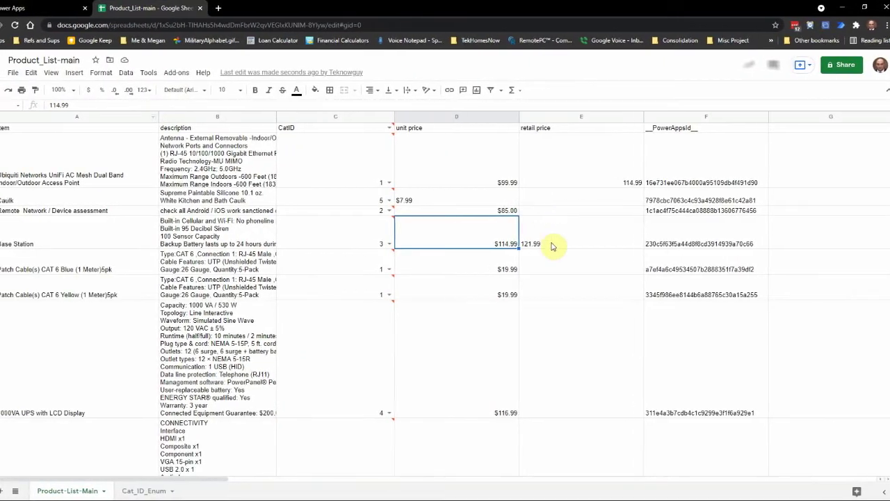
click(550, 285)
click(84, 230)
click(80, 201)
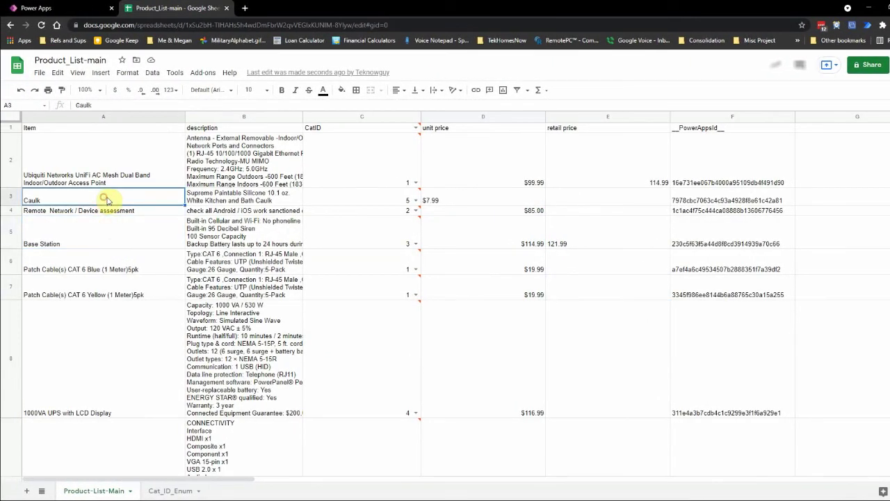
drag(107, 201, 445, 200)
click(440, 201)
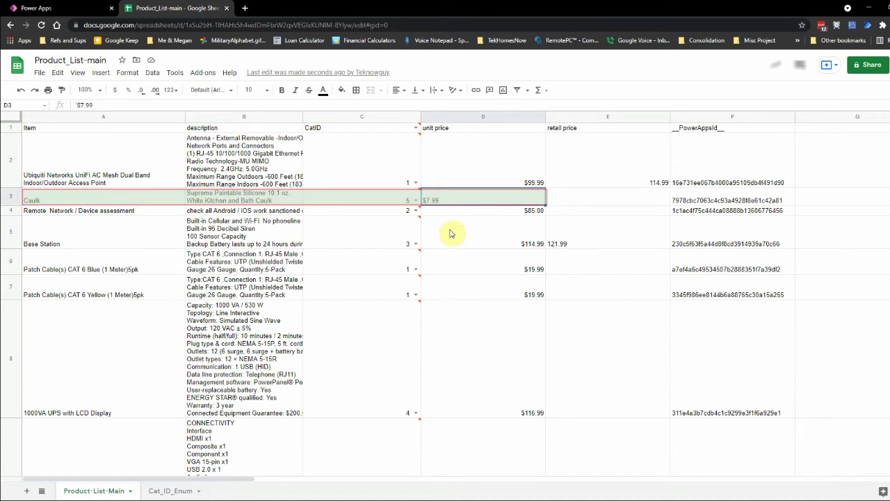
Return to the Power Apps preview, set the Caulk item's unit price to $5.99, and save the form.
click(42, 8)
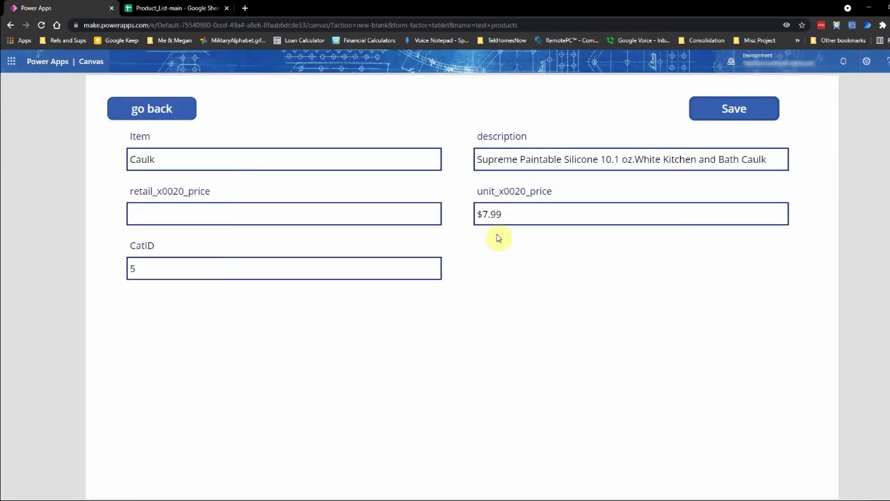
click(511, 214)
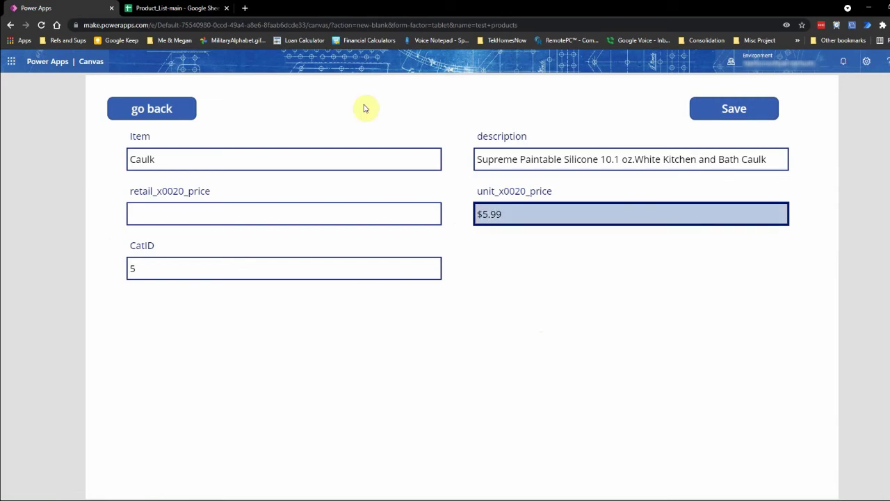
click(714, 106)
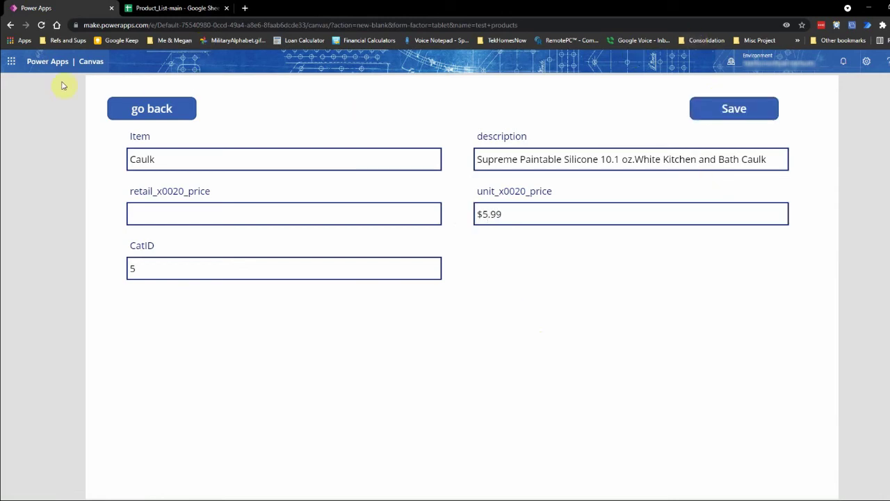
Compare the Caulk unit price between the Product_List-main Google Sheet and the Power Apps form, ending in the preview.
click(139, 8)
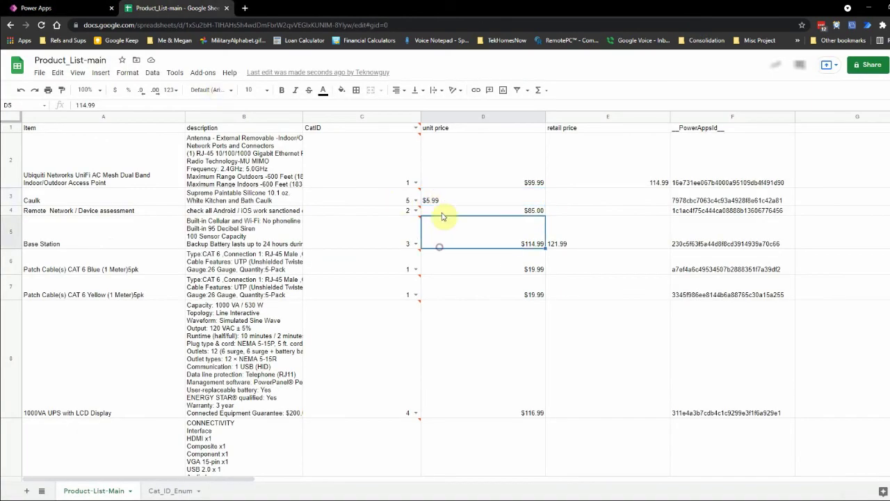
click(86, 8)
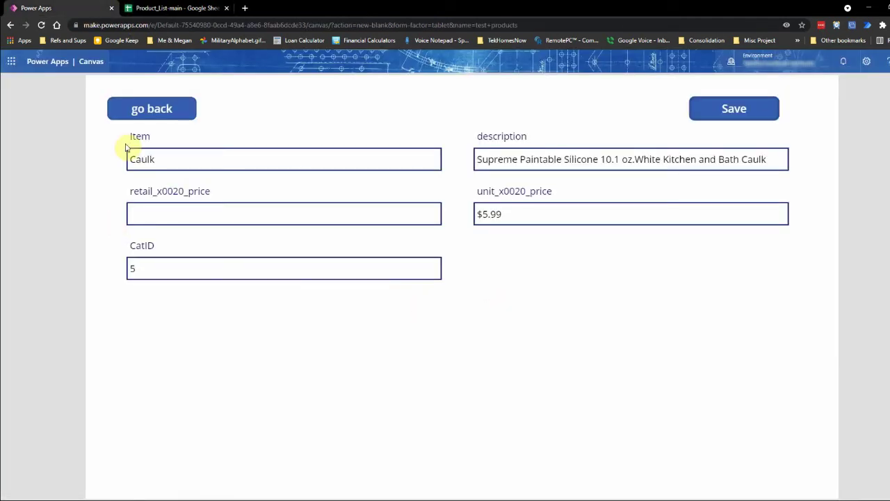
click(167, 9)
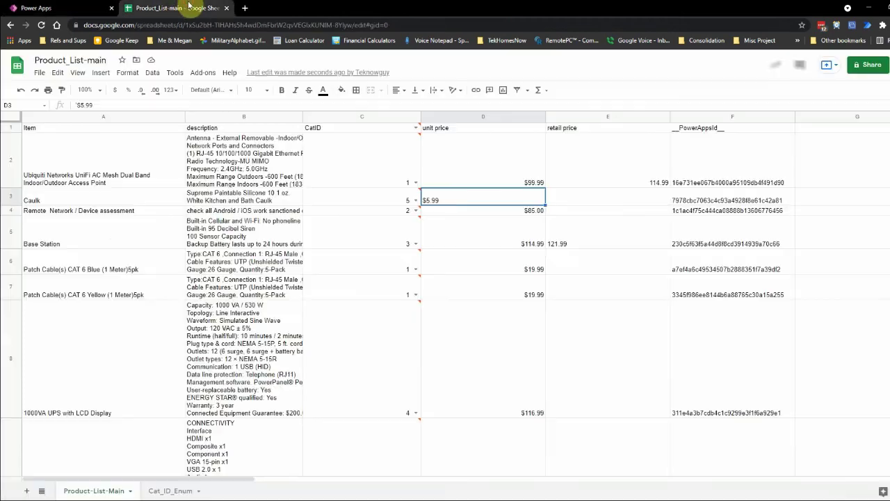
click(9, 5)
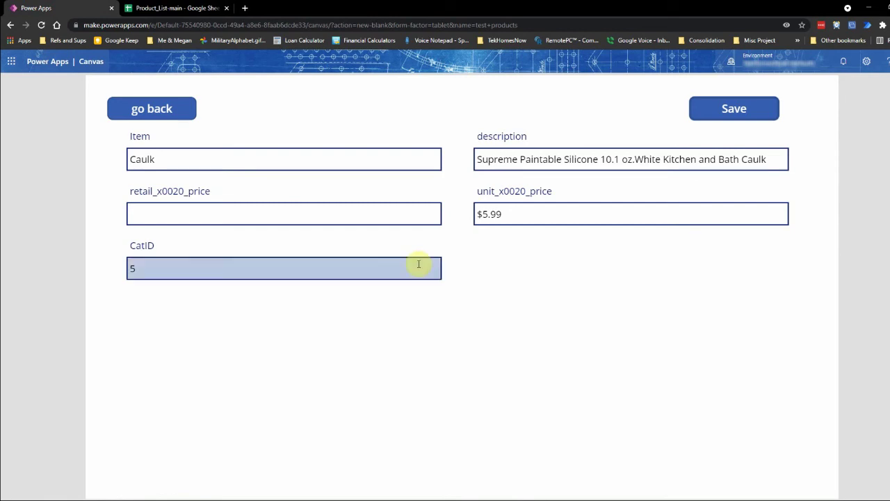
Go back to the product gallery, restart the preview, and open the Ubiquiti Networks UniFi AC Mesh item to inspect its prices.
click(169, 113)
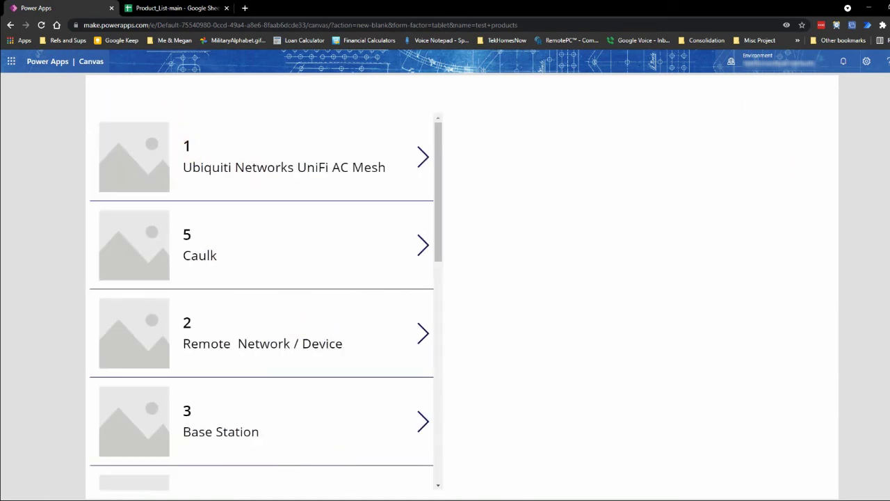
key(Escape)
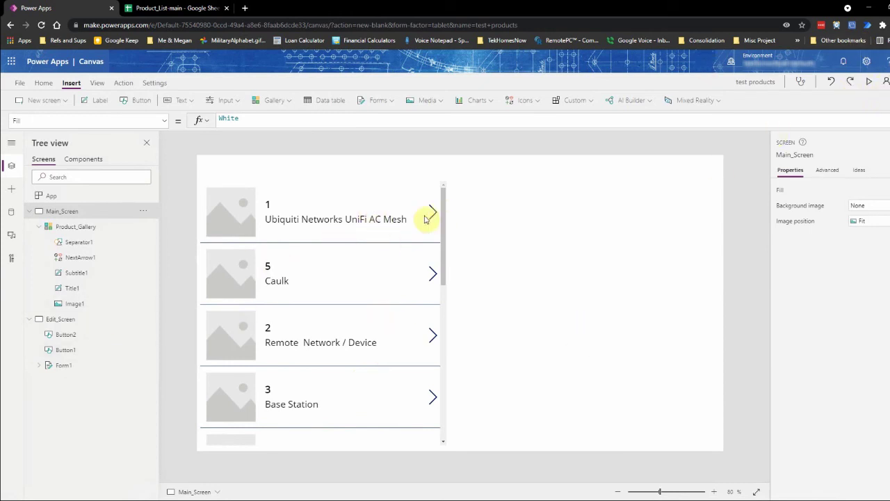
click(869, 82)
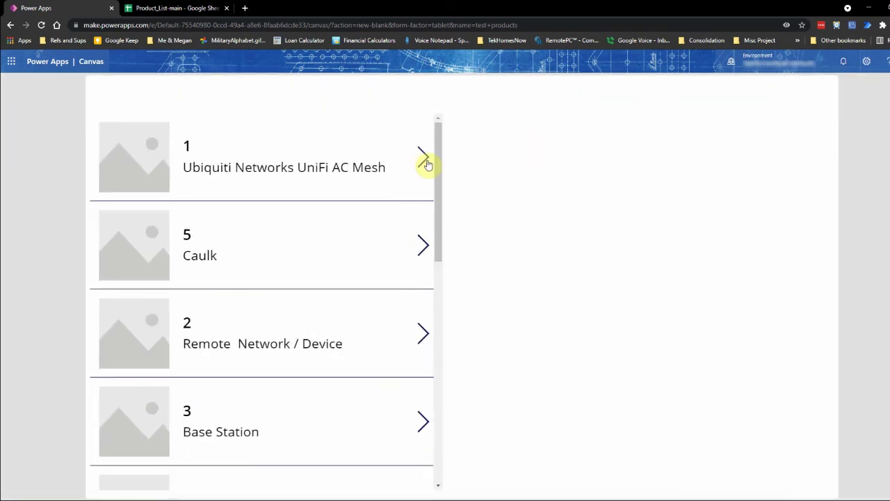
click(424, 162)
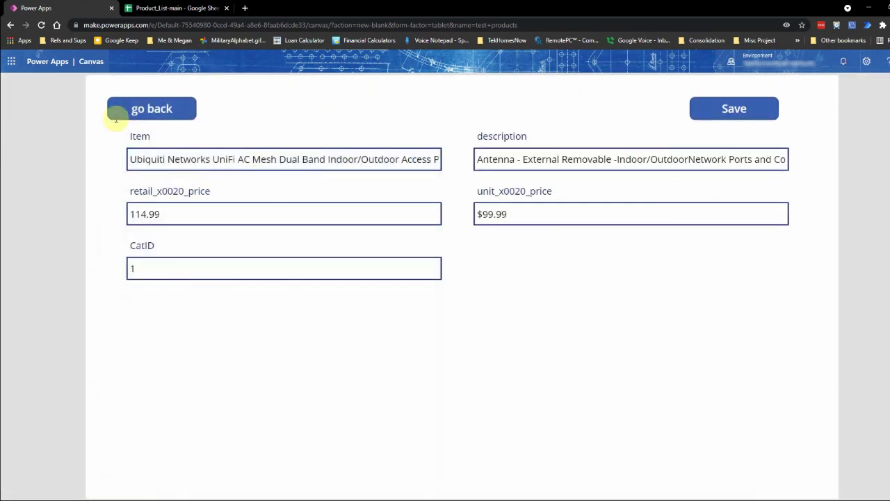
click(373, 212)
click(551, 212)
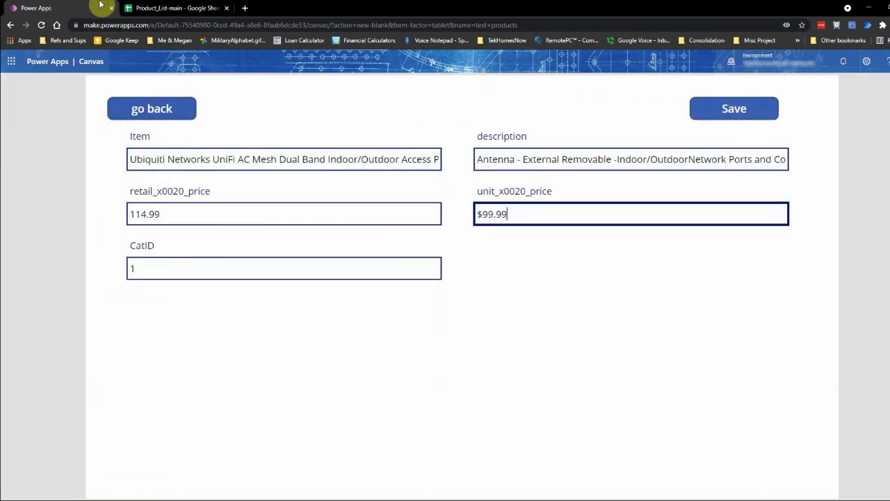
Check the Ubiquiti row in the Product_List-main Google Sheet, then return to the app's gallery in Power Apps and exit the preview.
click(160, 8)
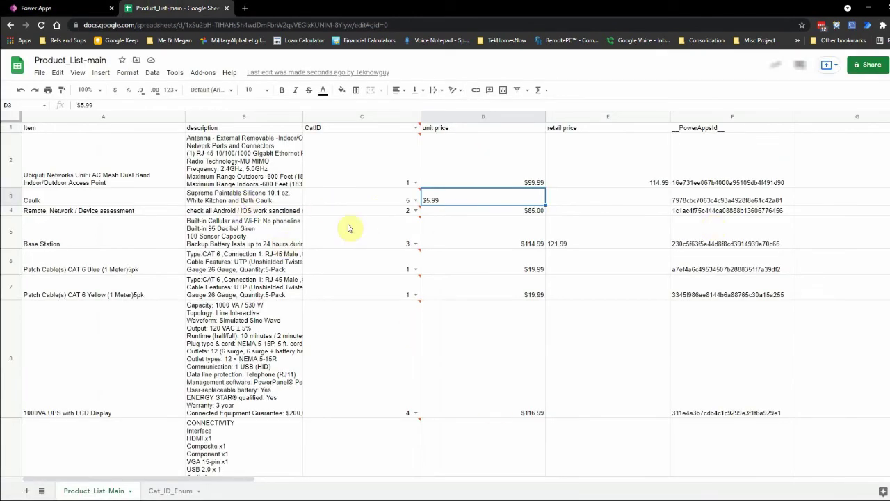
click(91, 8)
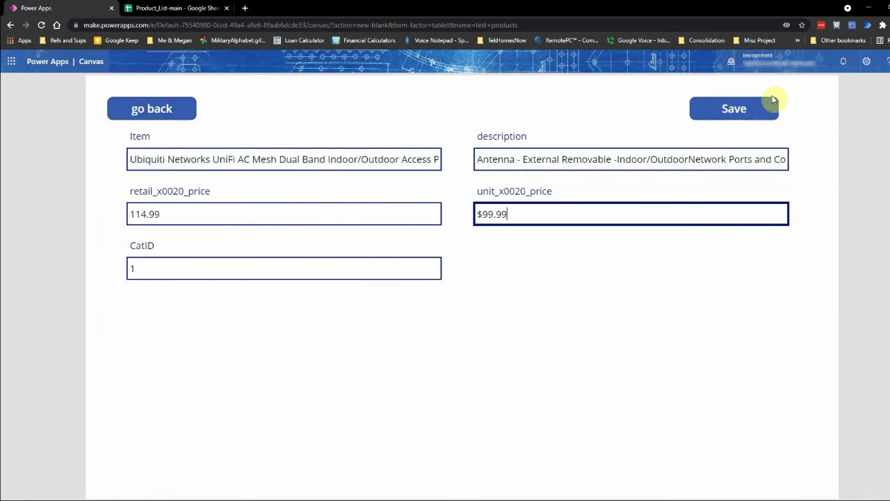
click(175, 115)
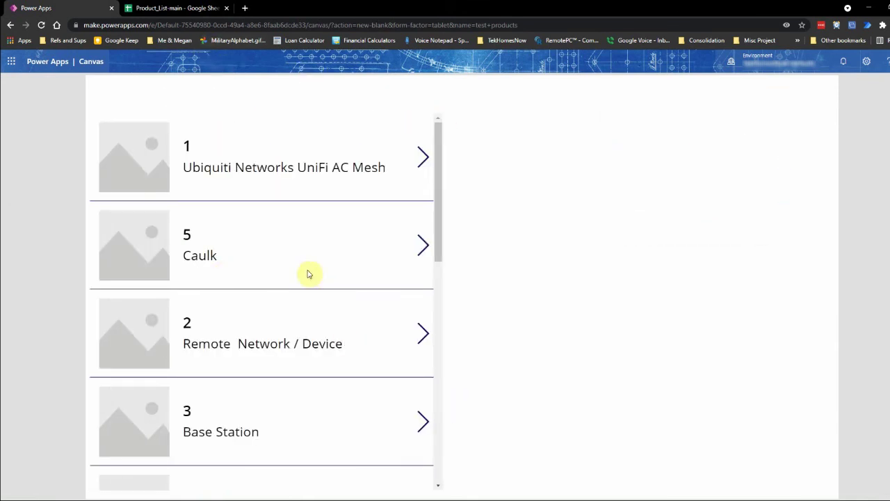
key(Escape)
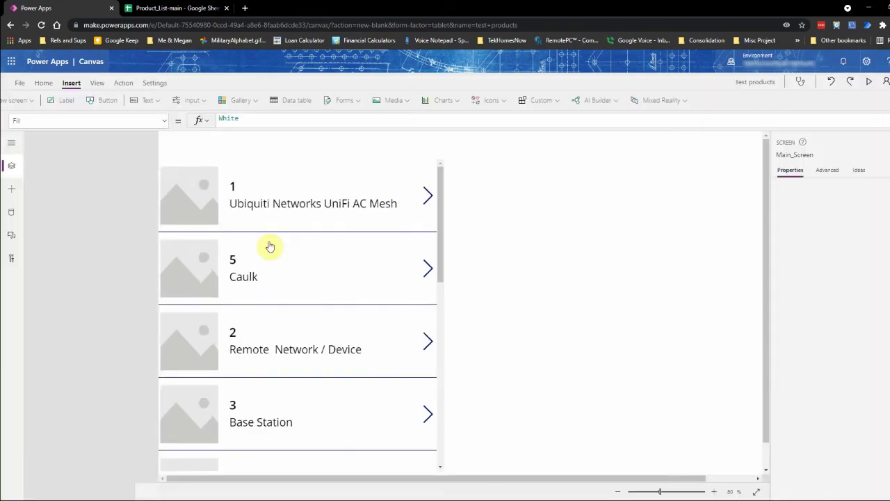